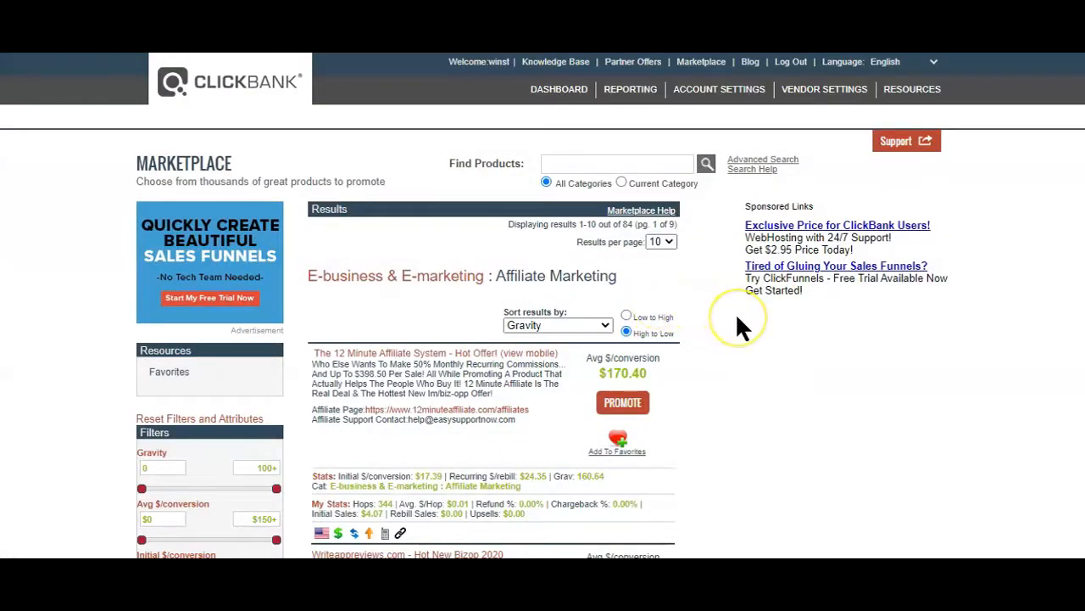
Generate a HopLink for the Okinawa Flat Belly Tonic product from the marketplace's Diets & Weight Loss results
scroll(738, 323, down, 5)
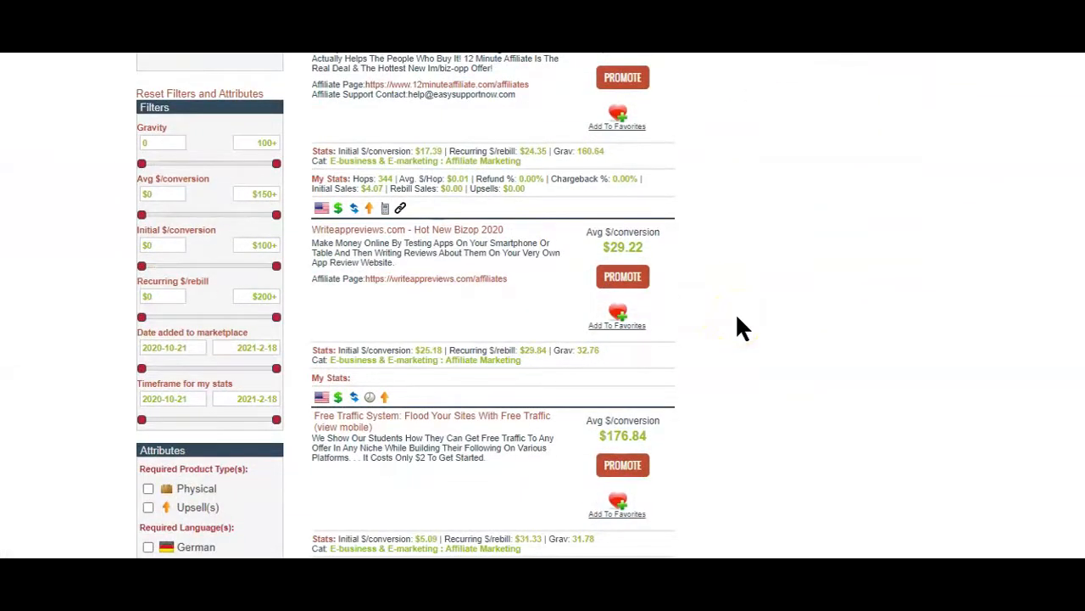
scroll(737, 319, down, 3)
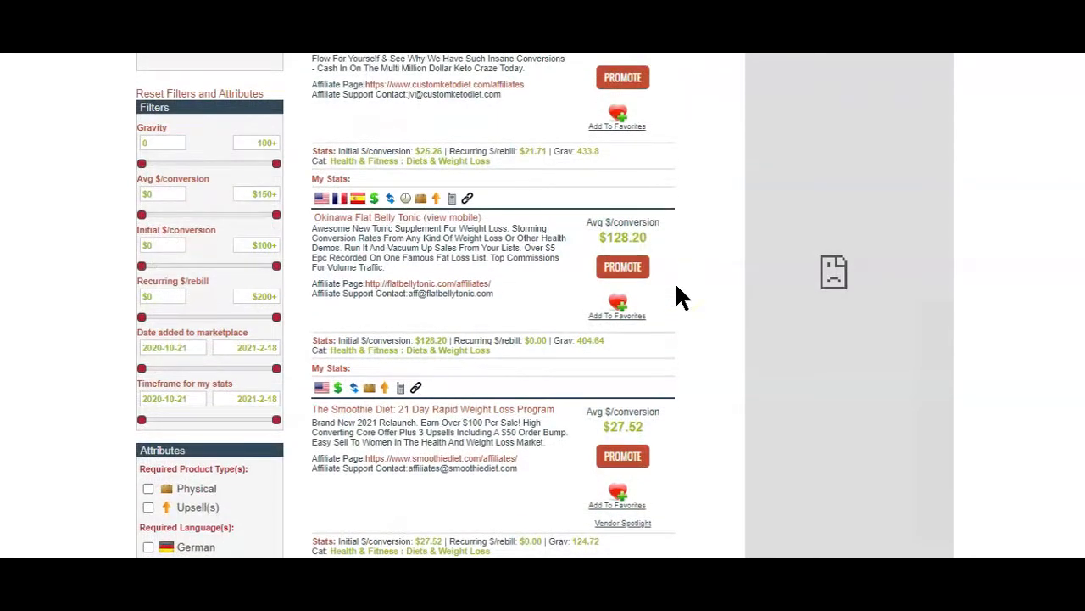
click(623, 273)
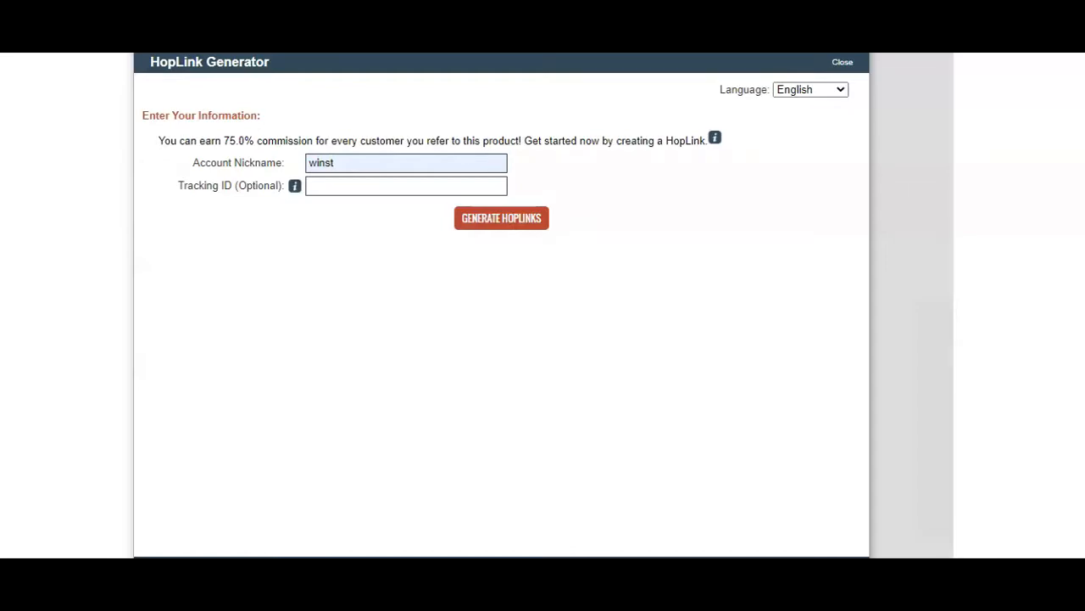
click(507, 225)
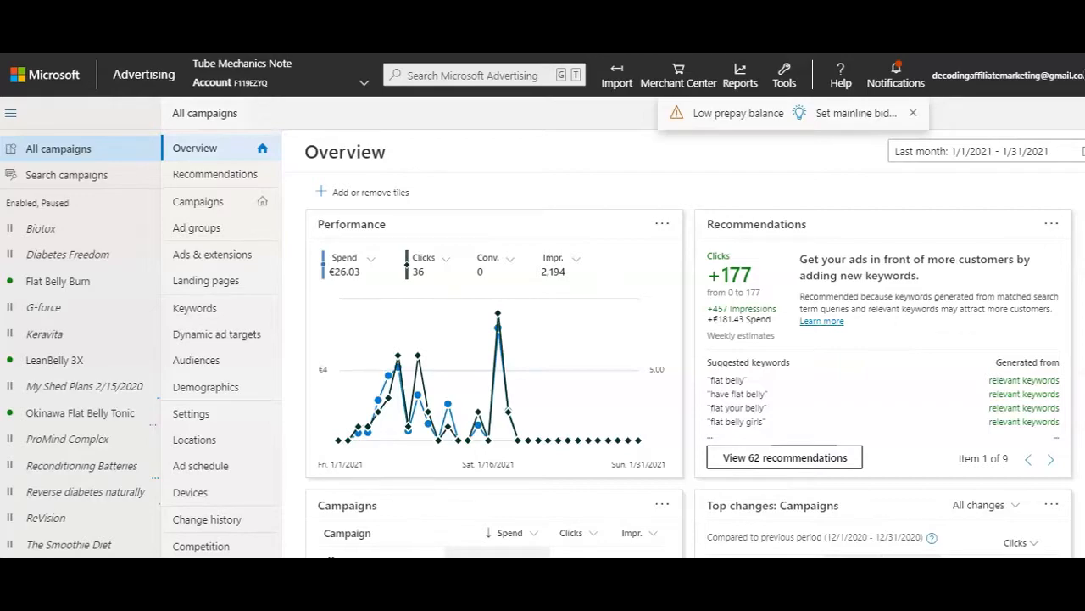
In Microsoft Advertising, create a new campaign with the "Visits to my website" goal and name it Test 1
click(203, 209)
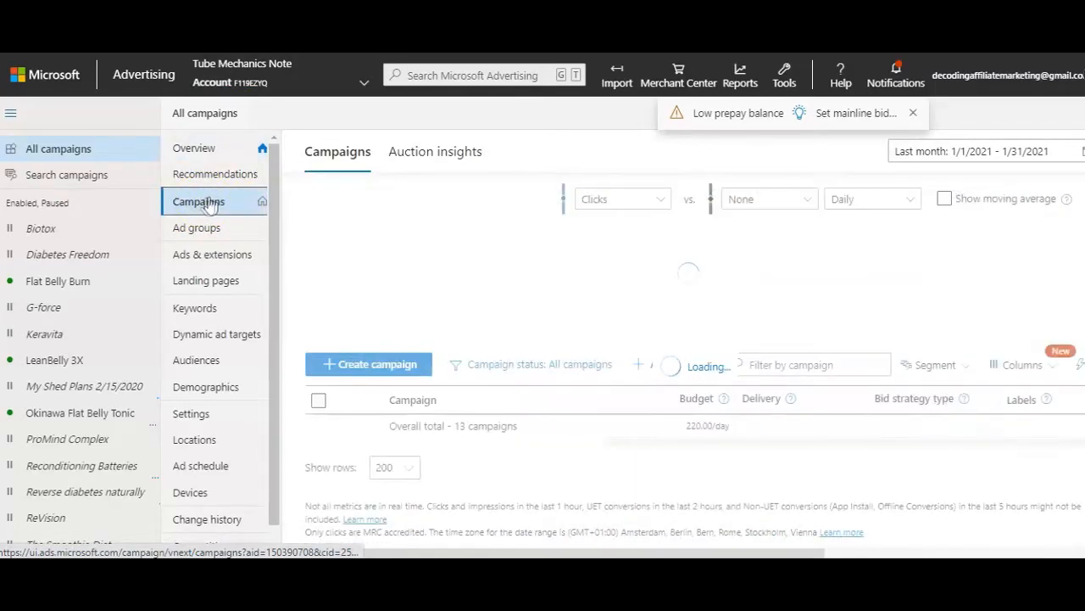
click(365, 364)
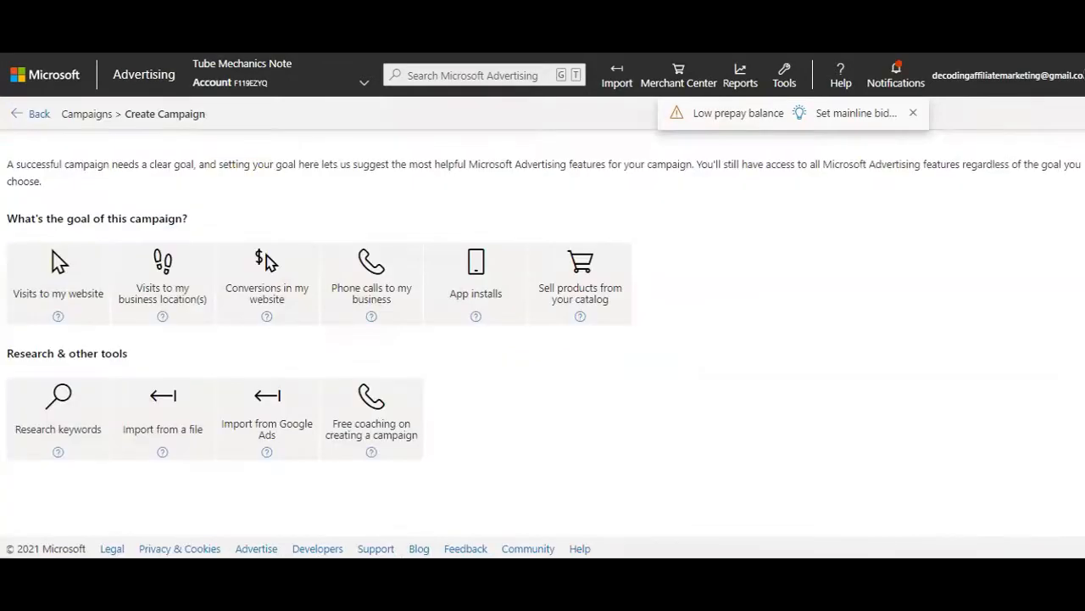
click(75, 303)
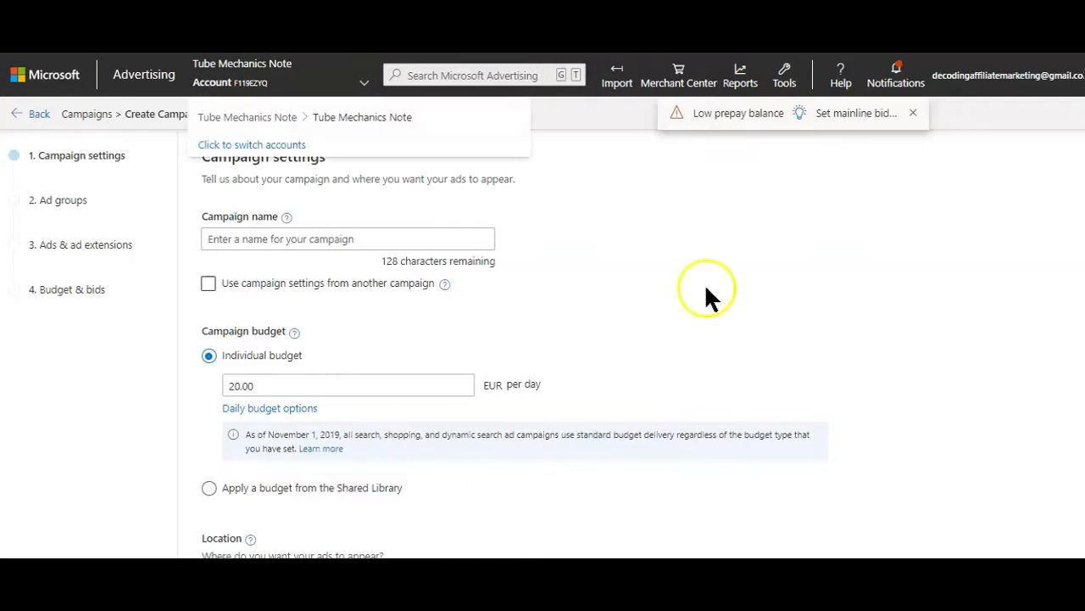
click(422, 240)
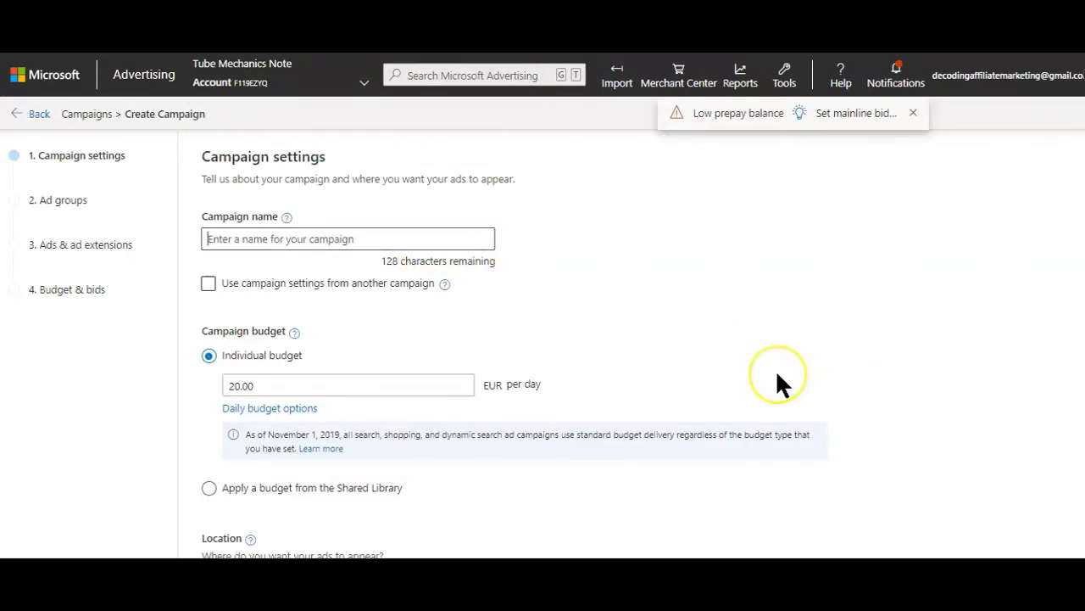
text(Test 1)
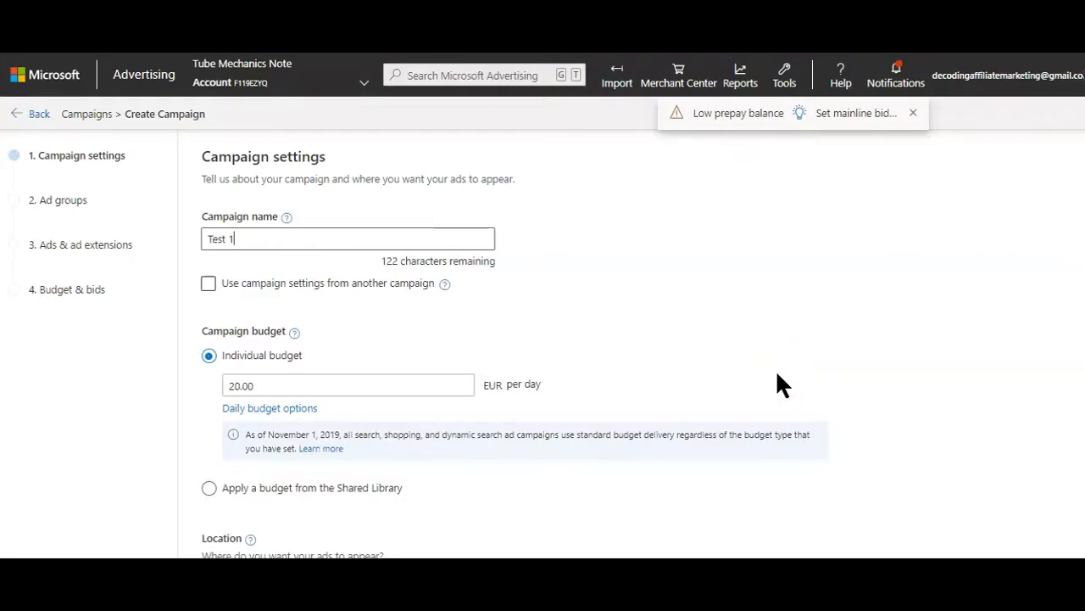
Set the campaign location to specific locations and target the United States
scroll(574, 291, down, 2)
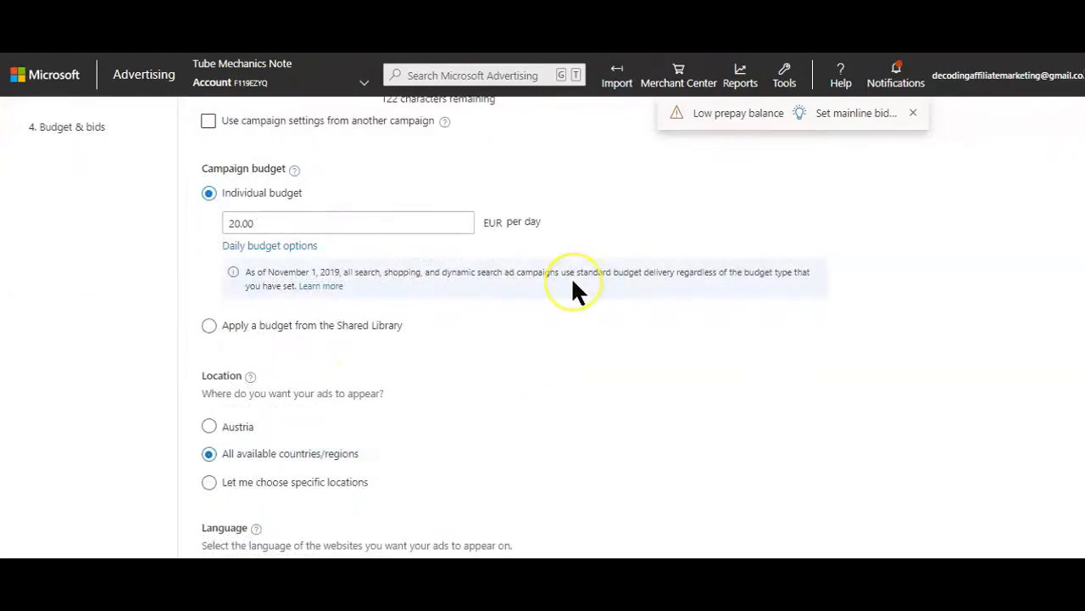
scroll(574, 292, down, 2)
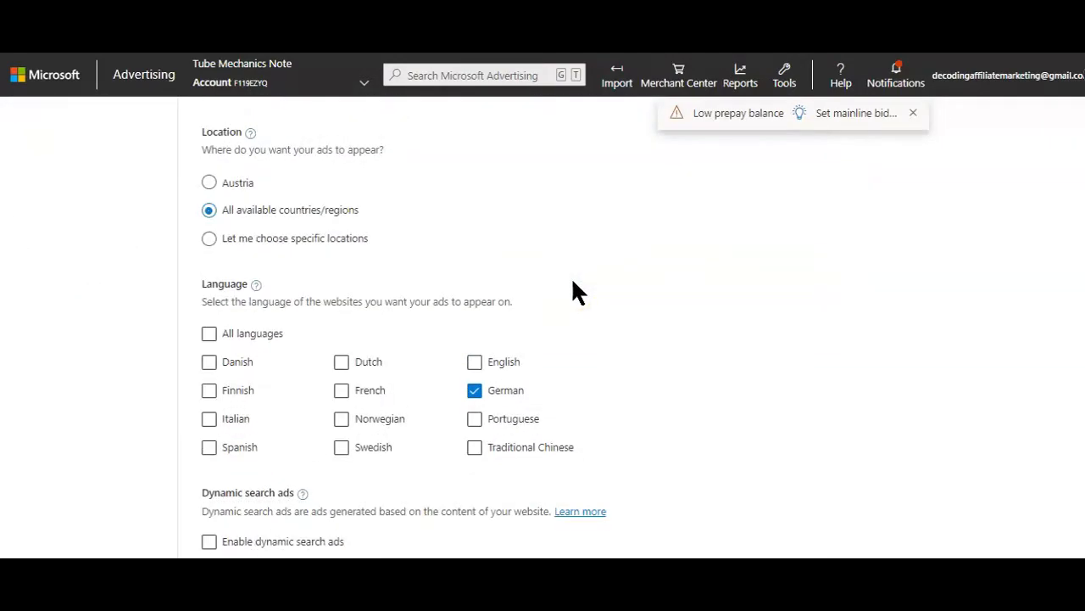
scroll(574, 291, up, 2)
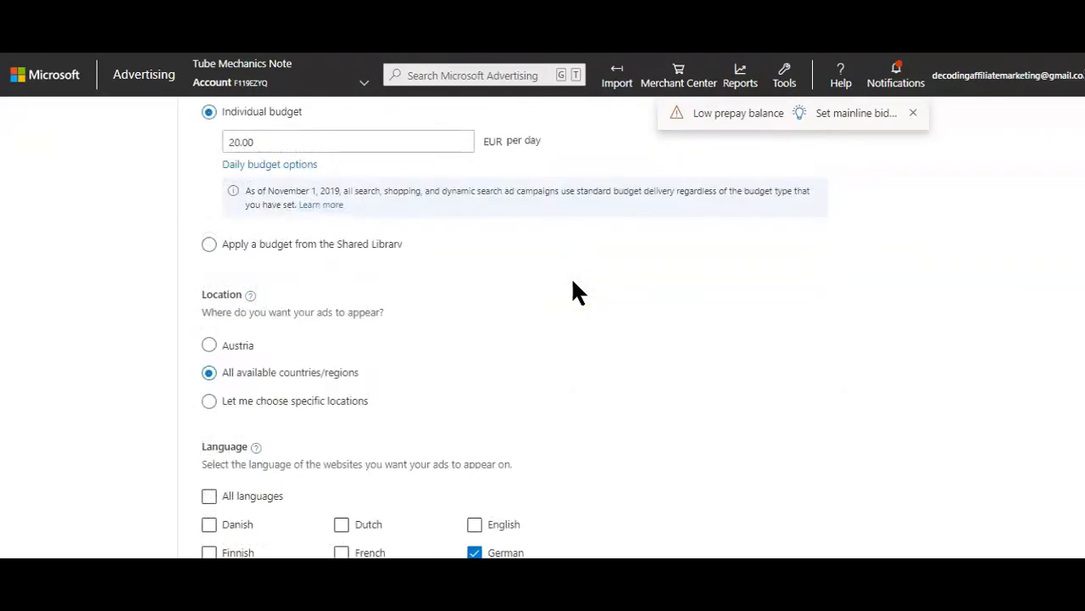
click(208, 401)
scroll(562, 254, down, 2)
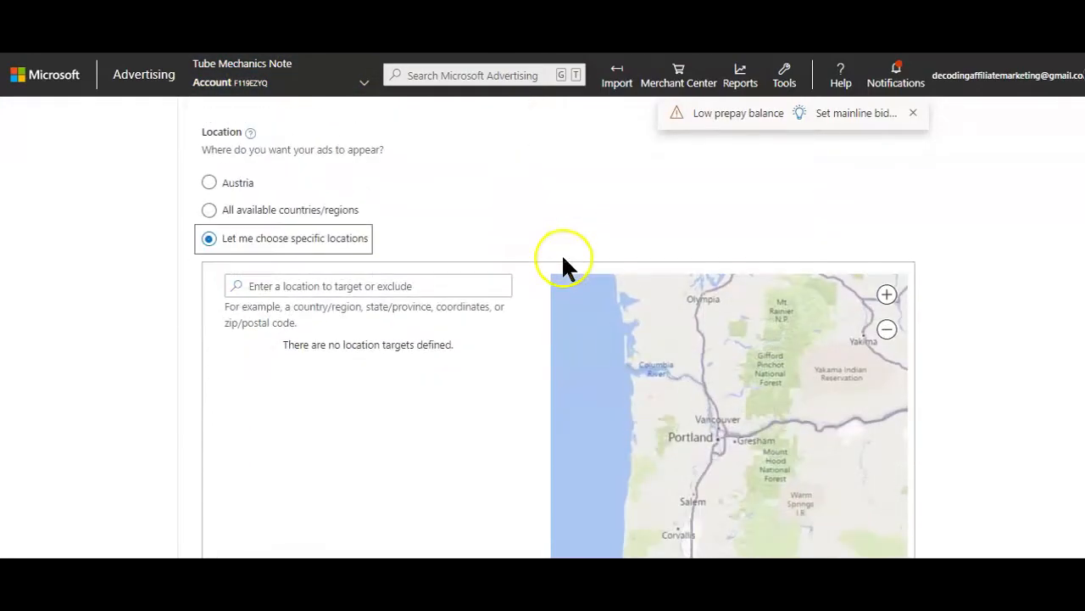
click(443, 287)
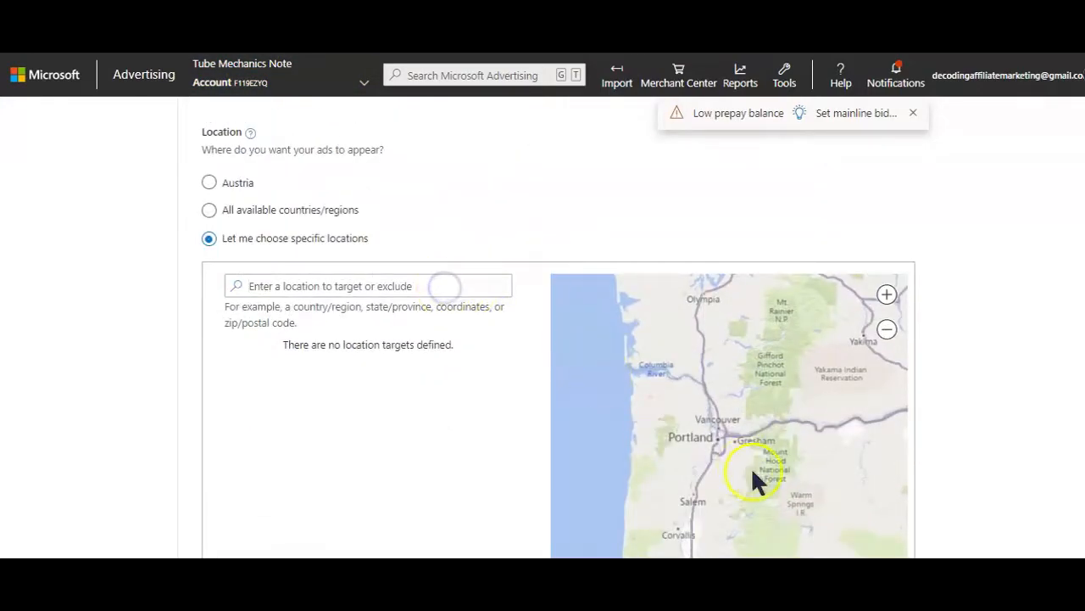
text(united state)
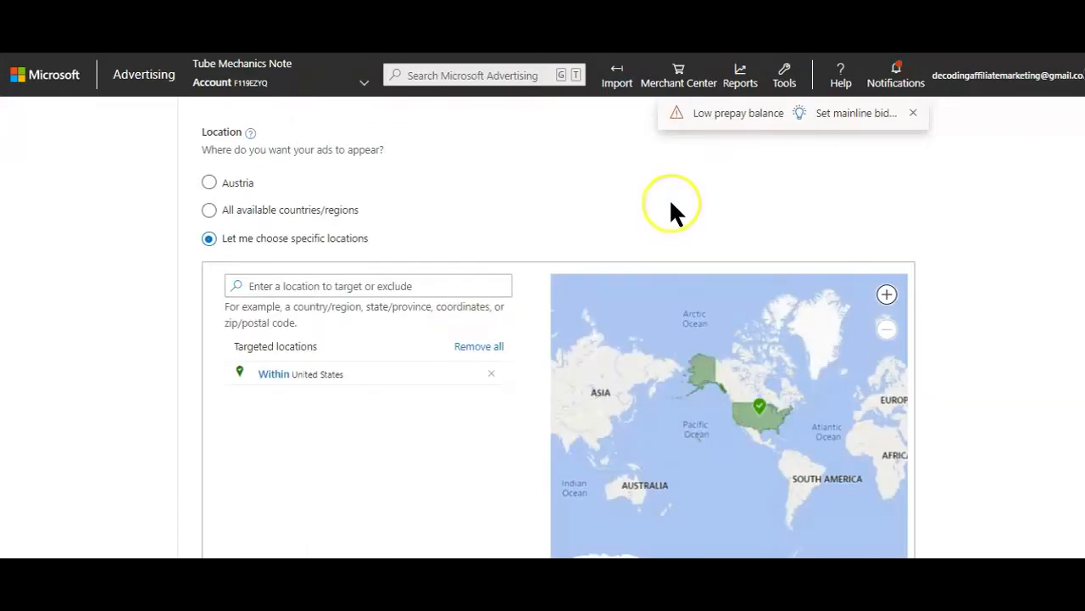
Exclude people searching for or viewing pages about the targeted locations from the campaign's audience
scroll(669, 197, down, 2)
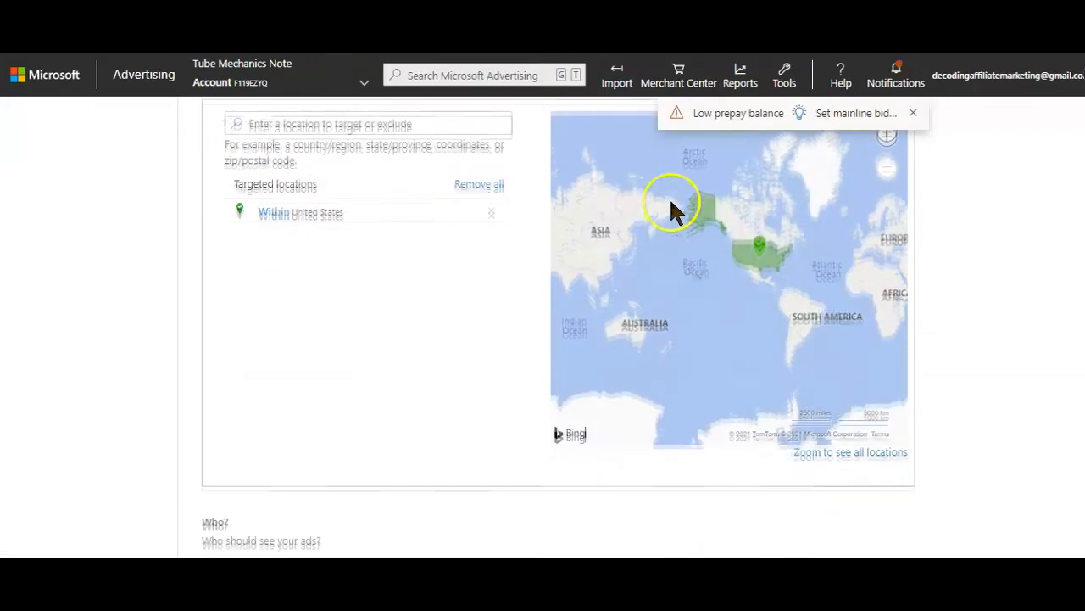
scroll(671, 202, down, 3)
scroll(669, 197, down, 1)
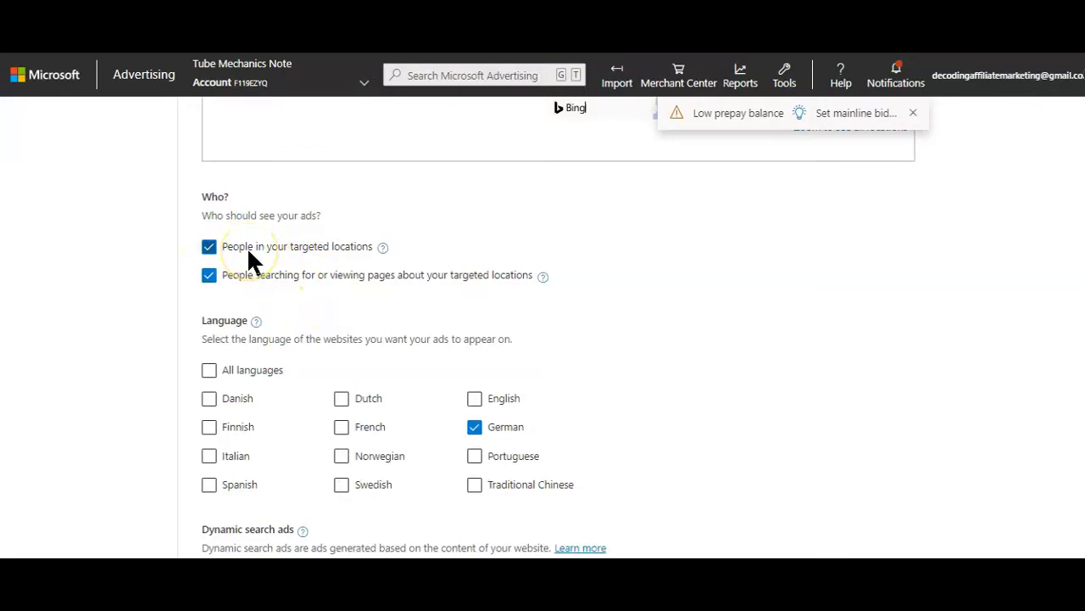
click(253, 276)
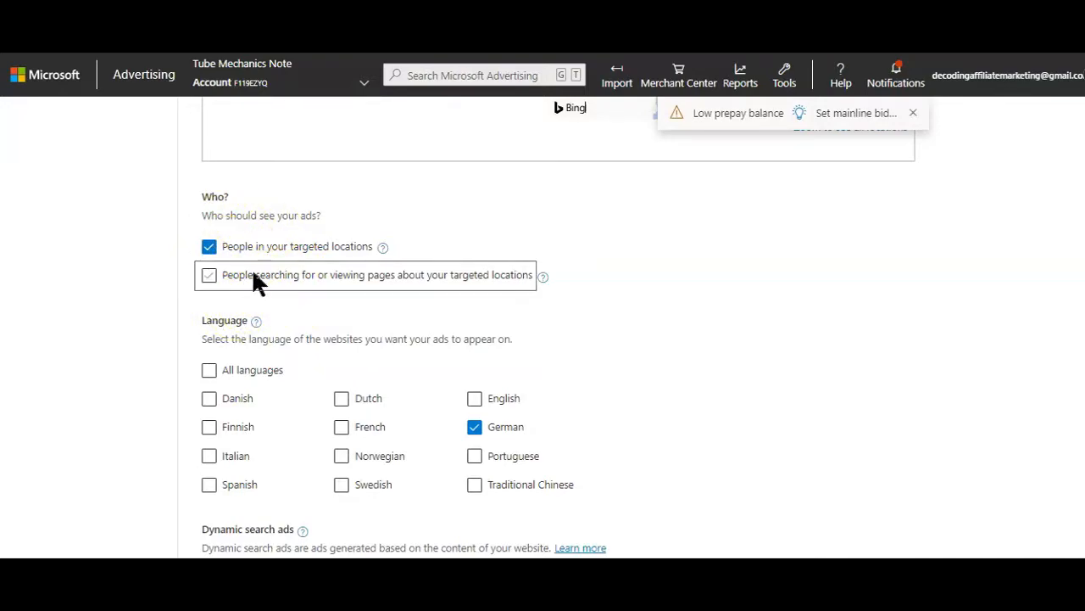
scroll(277, 255, up, 6)
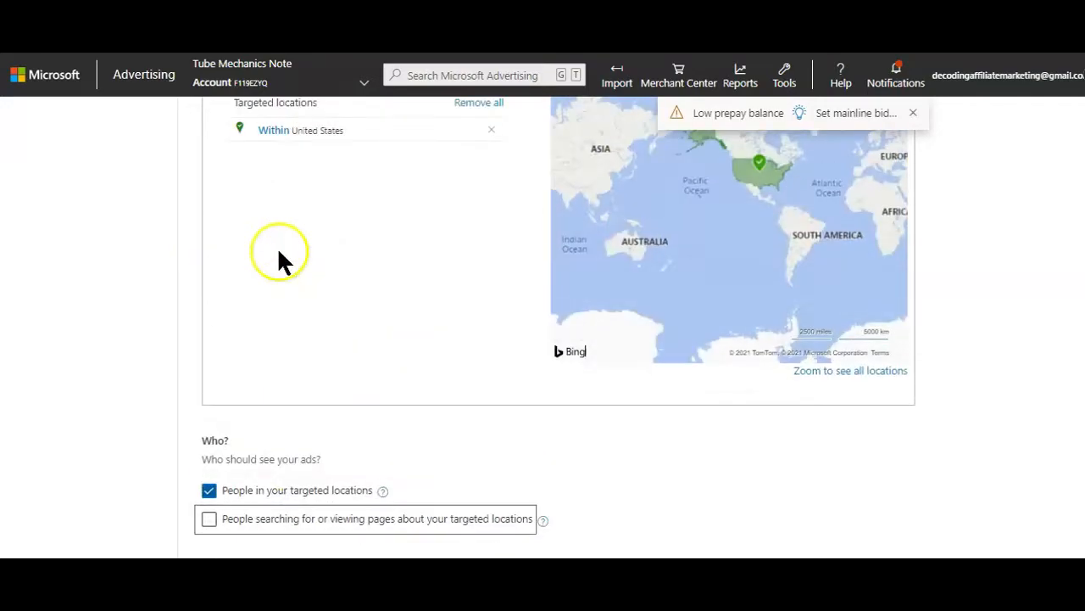
scroll(348, 322, down, 6)
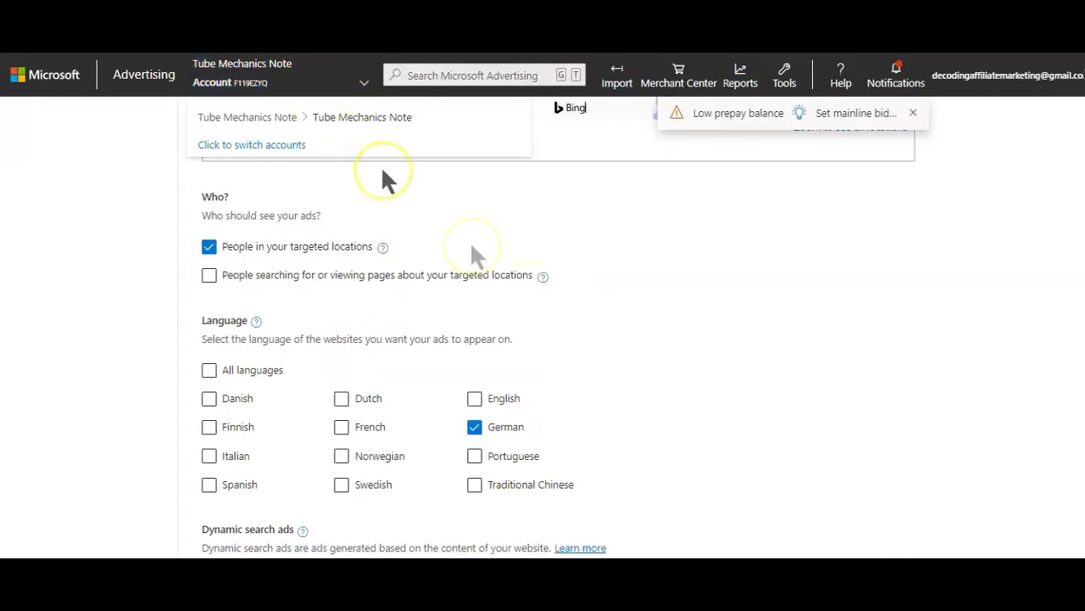
Select English instead of German as the campaign language and save the campaign settings to continue to ad groups
click(474, 398)
click(474, 427)
scroll(517, 275, down, 2)
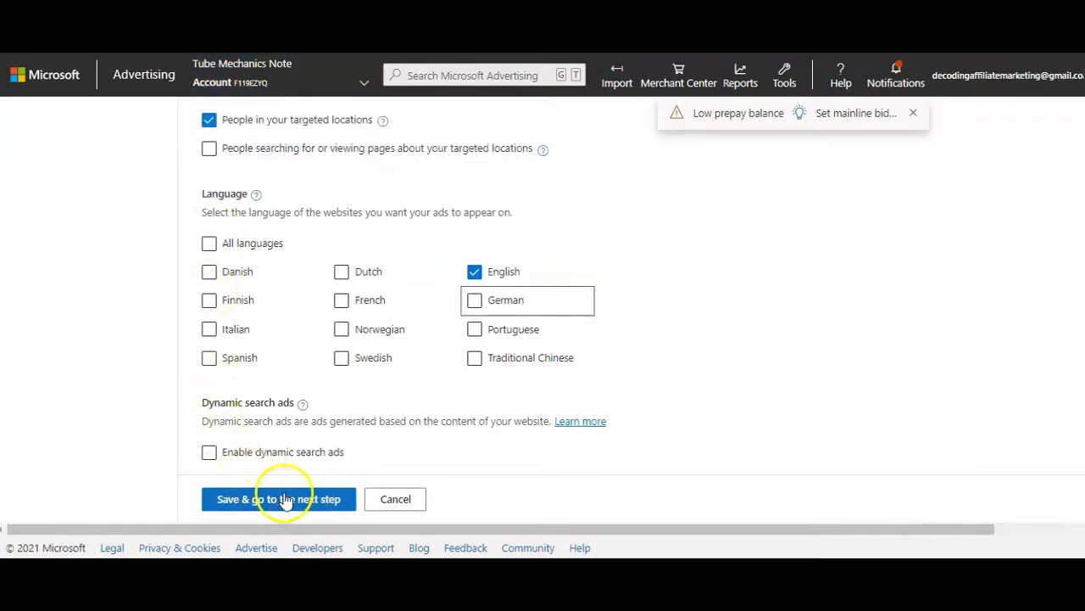
click(286, 500)
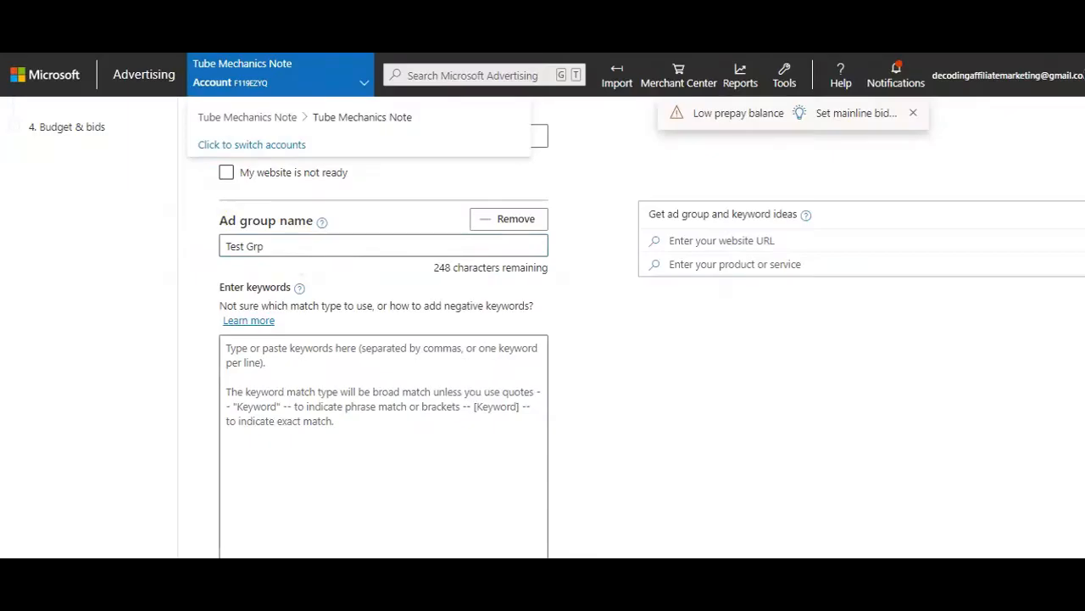
Enter the keyword Okinawa Flat Belly Tonic on three lines in the Test Grp ad group and enclose the first line in double quotes
drag(259, 246, 220, 248)
scroll(382, 255, down, 2)
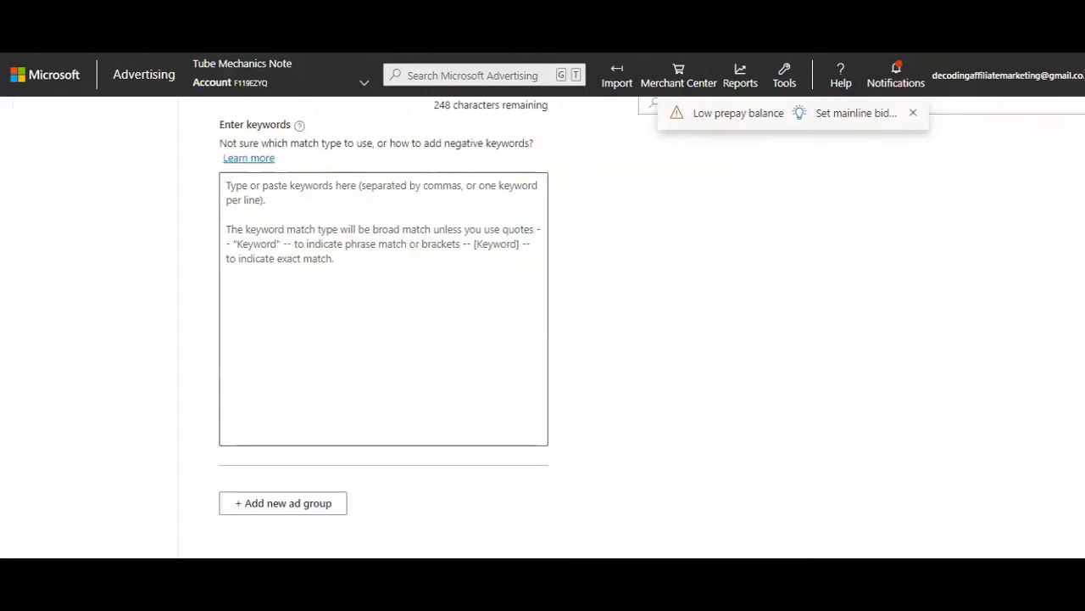
click(263, 214)
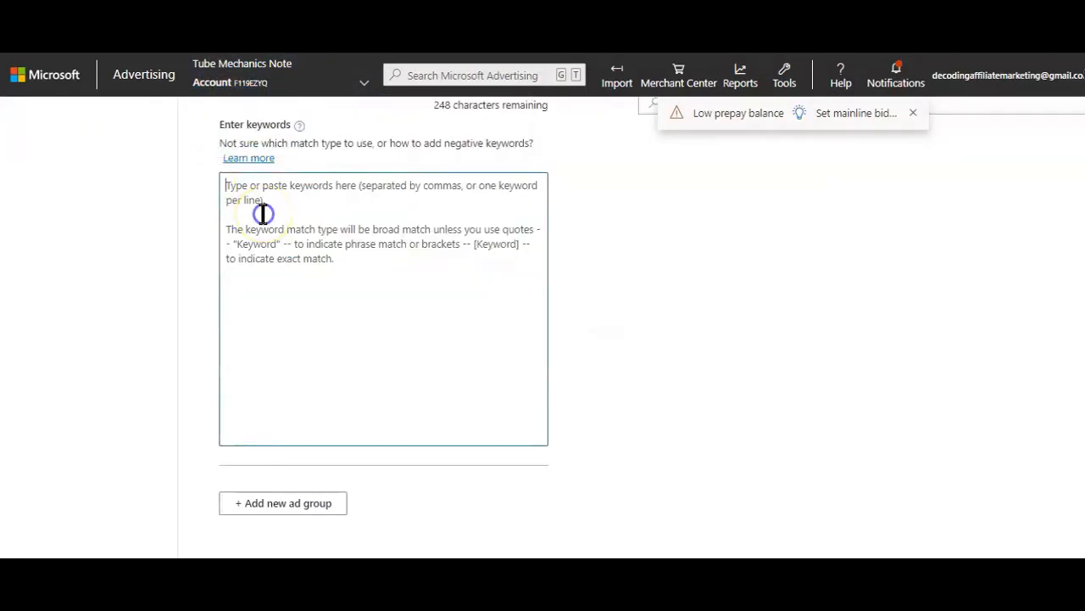
text(Okinawa Flat Belly Tonic)
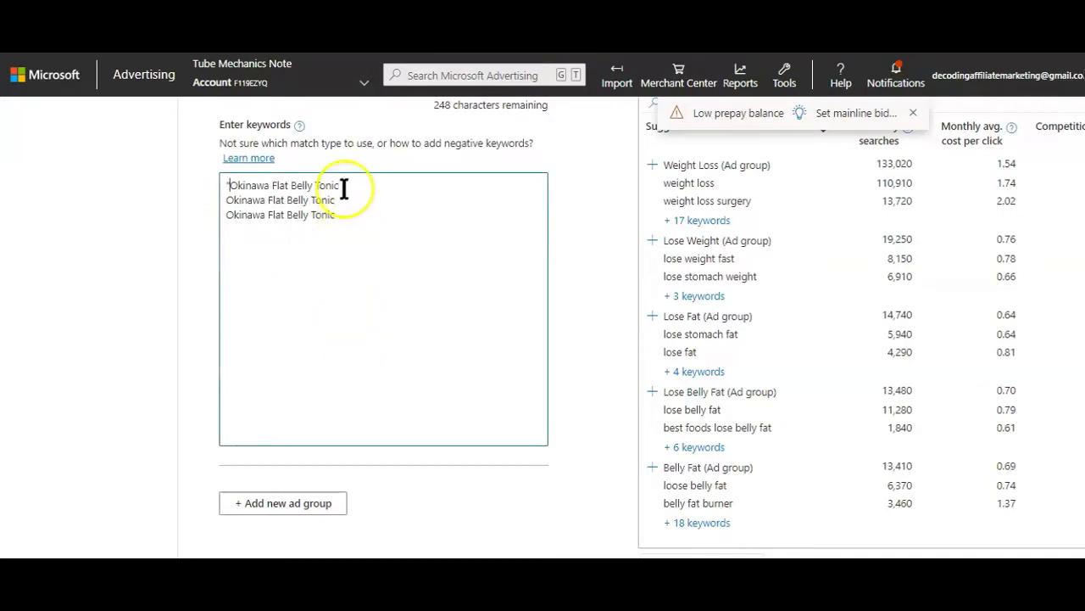
click(346, 186)
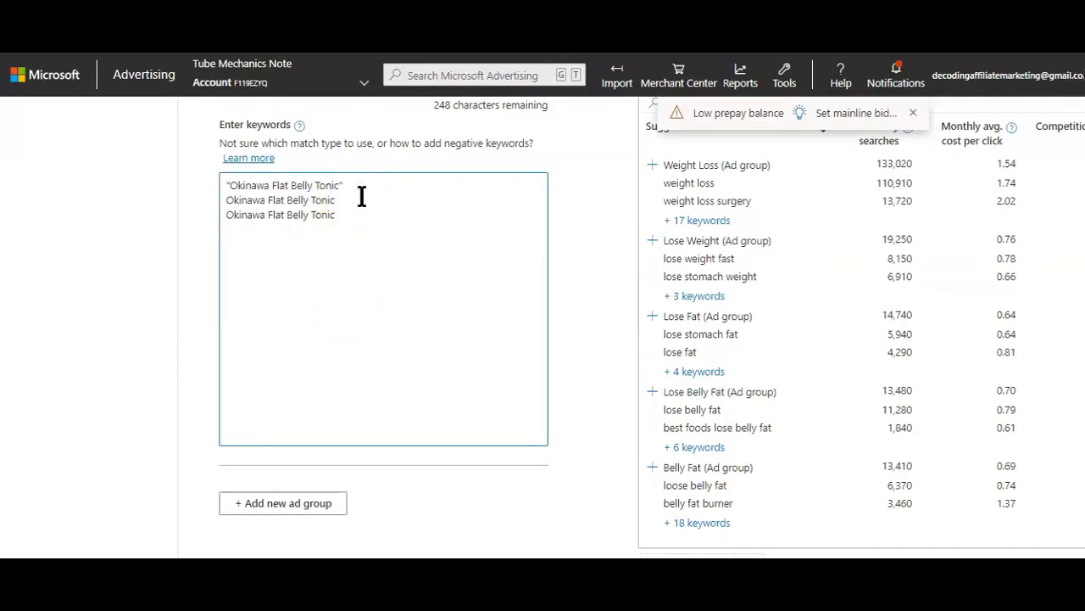
Enclose the second Okinawa Flat Belly Tonic keyword line in square brackets to make it exact match
click(365, 204)
click(225, 198)
text([)
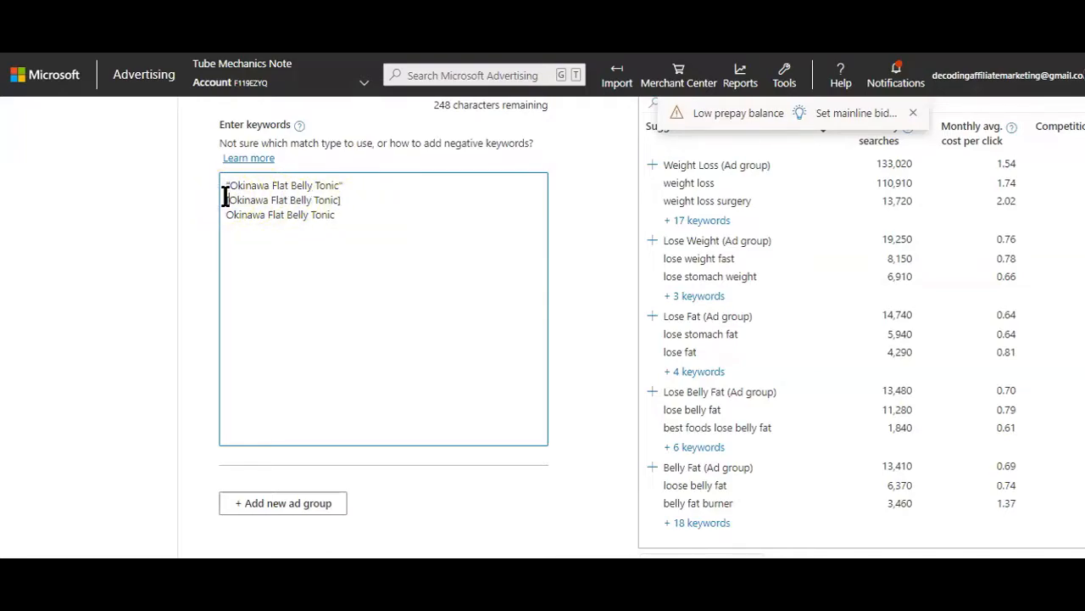
click(325, 198)
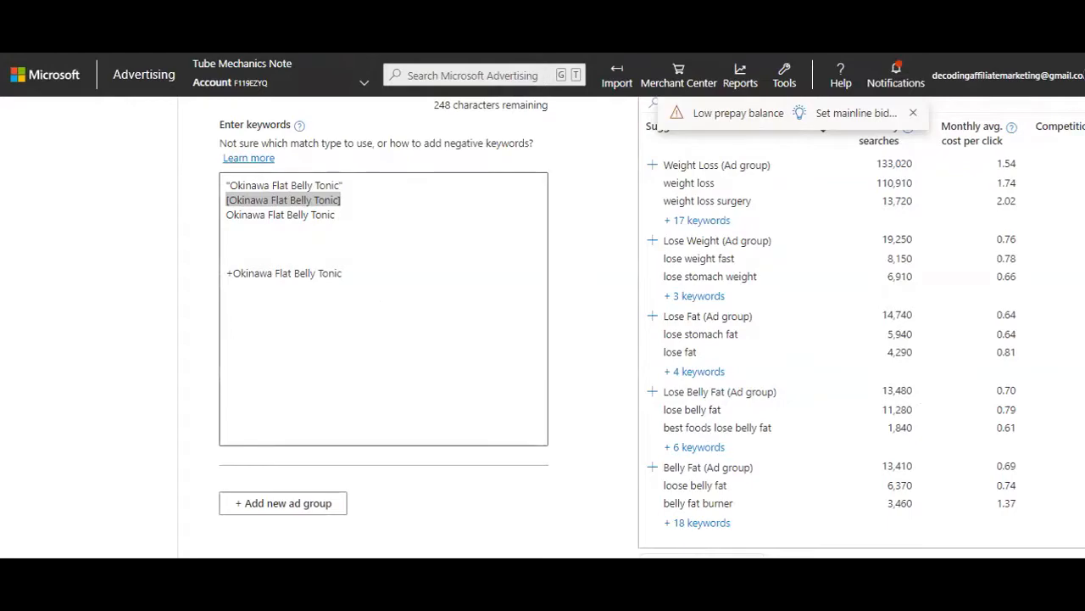
drag(347, 185, 225, 186)
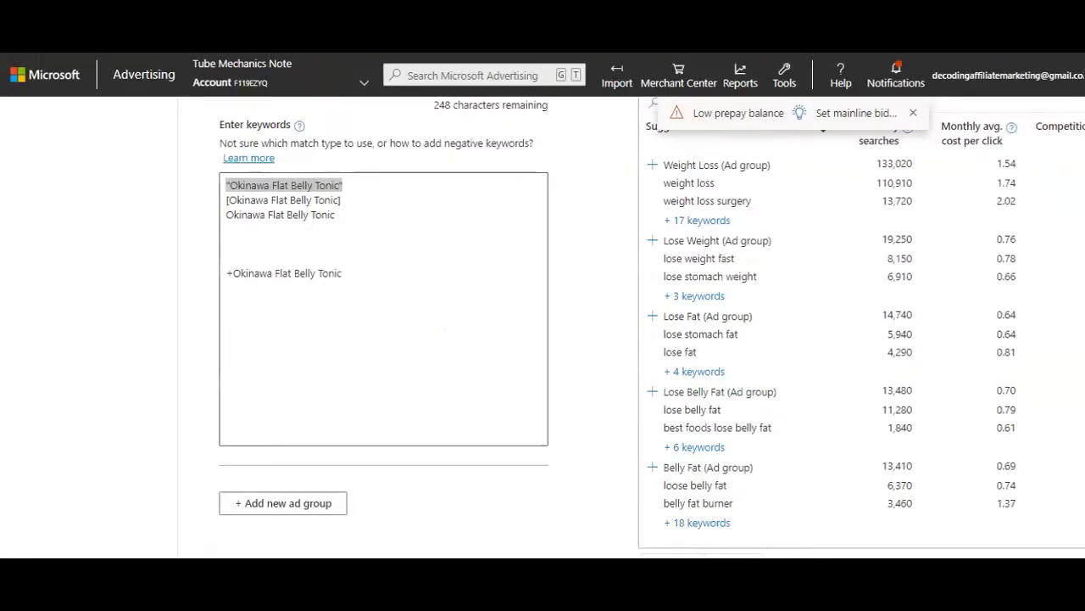
Delete every keyword line except the quoted phrase-match one and save the ad group to continue to ads and extensions
click(365, 265)
drag(359, 272, 223, 204)
key(BackSpace)
key(BackSpace)
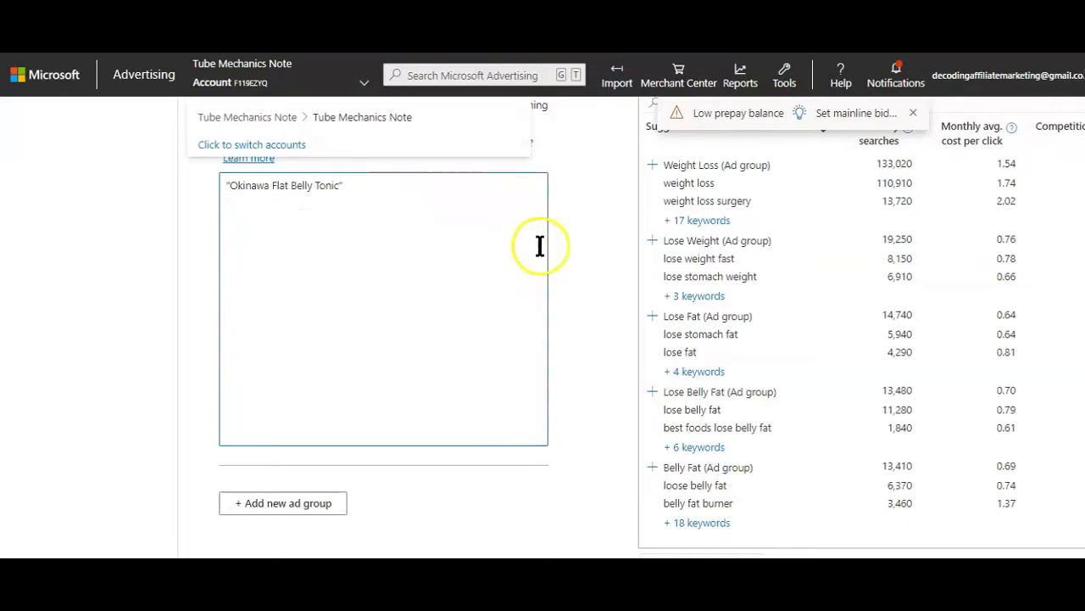
scroll(548, 241, down, 3)
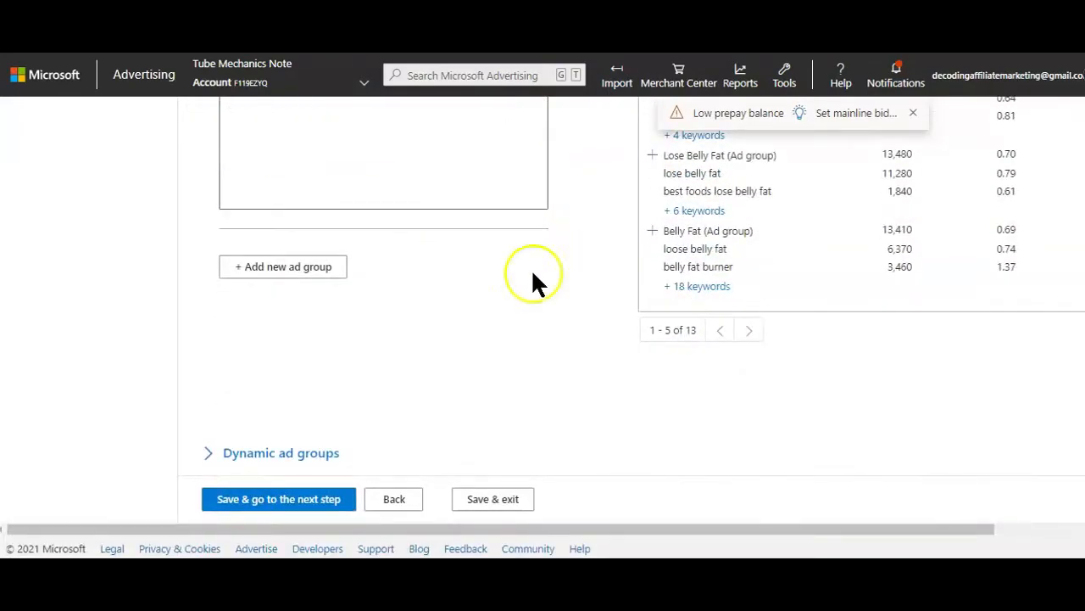
click(311, 500)
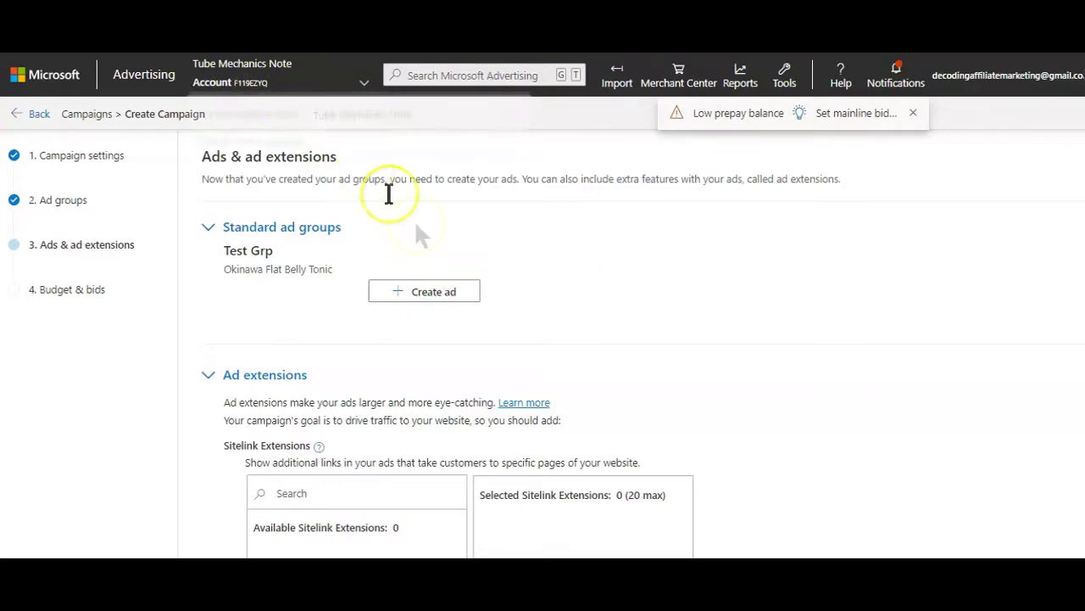
Start a responsive search ad for Test Grp and paste the copied sales page address flatbellytonic.com/sp/vsl-1?hop=0 as its final URL
click(439, 297)
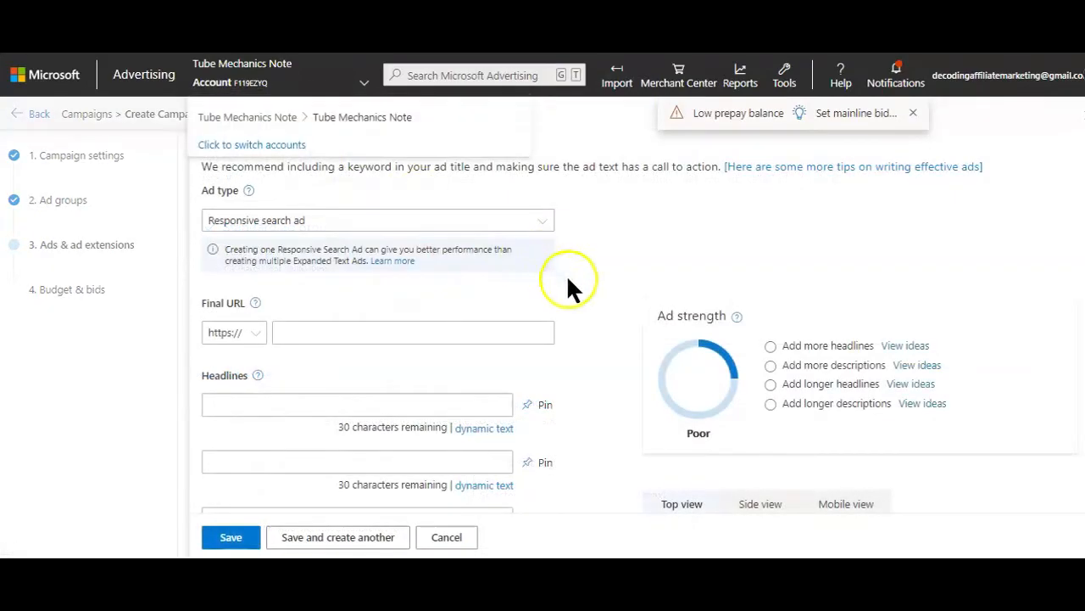
scroll(567, 280, down, 1)
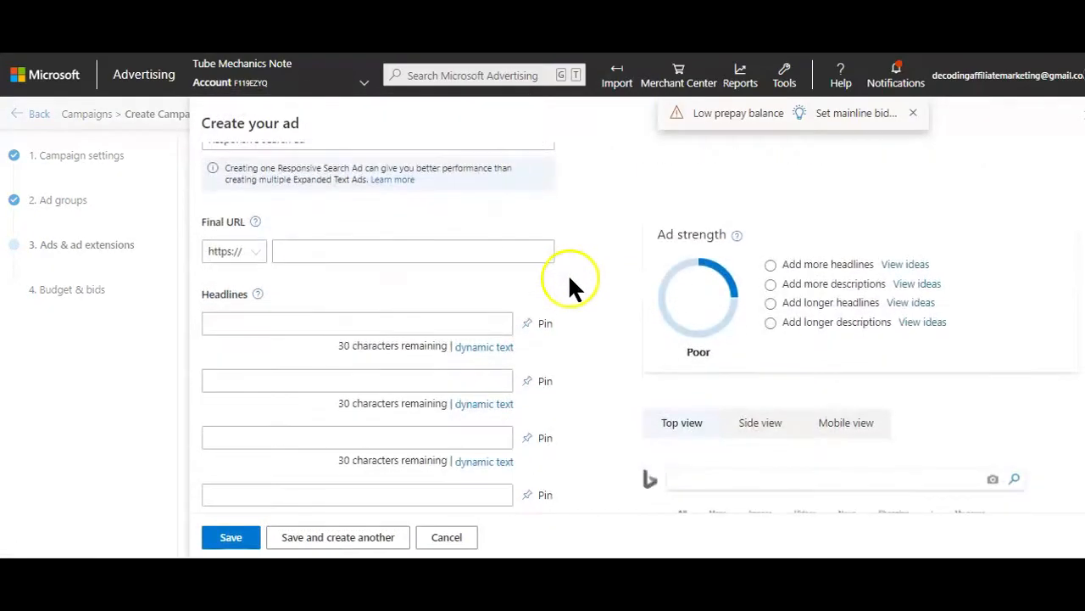
click(381, 252)
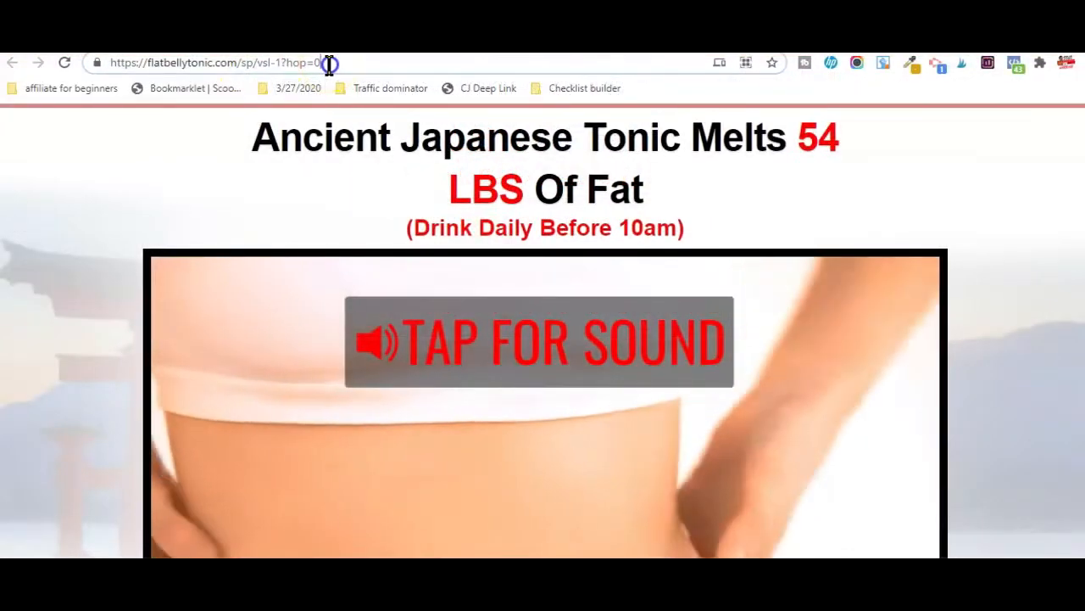
drag(327, 63, 138, 68)
key(ctrl+c)
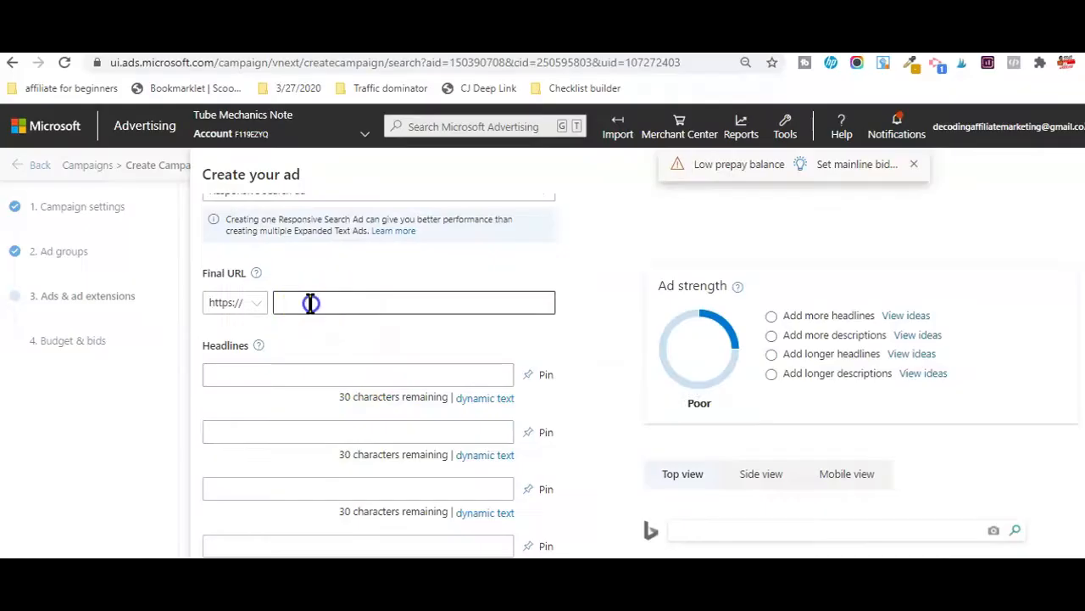
click(310, 302)
key(ctrl+v)
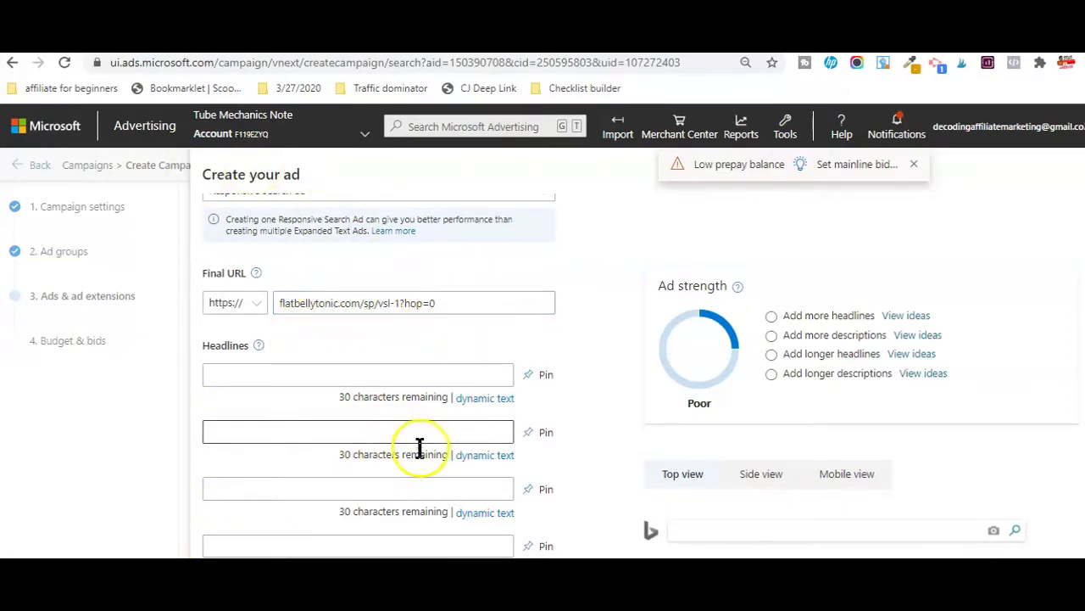
Shorten the ad's final URL to the root domain flatbellytonic.com by removing the path and hop parameter
drag(462, 306, 417, 307)
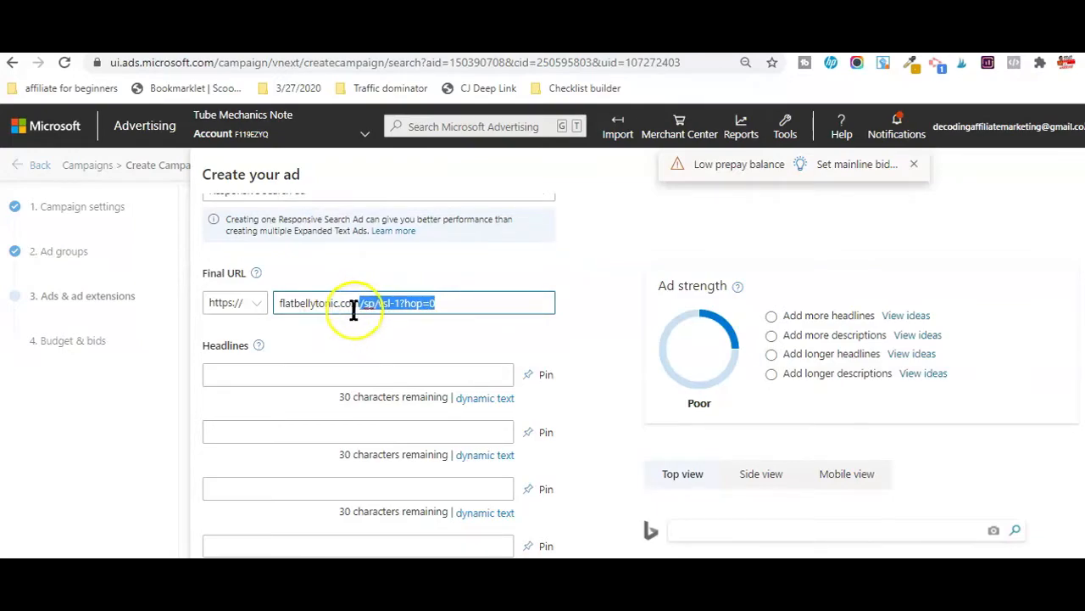
key(BackSpace)
mouse_move(363, 311)
mouse_down()
mouse_move(317, 310)
mouse_move(360, 307)
mouse_up()
drag(362, 308, 295, 310)
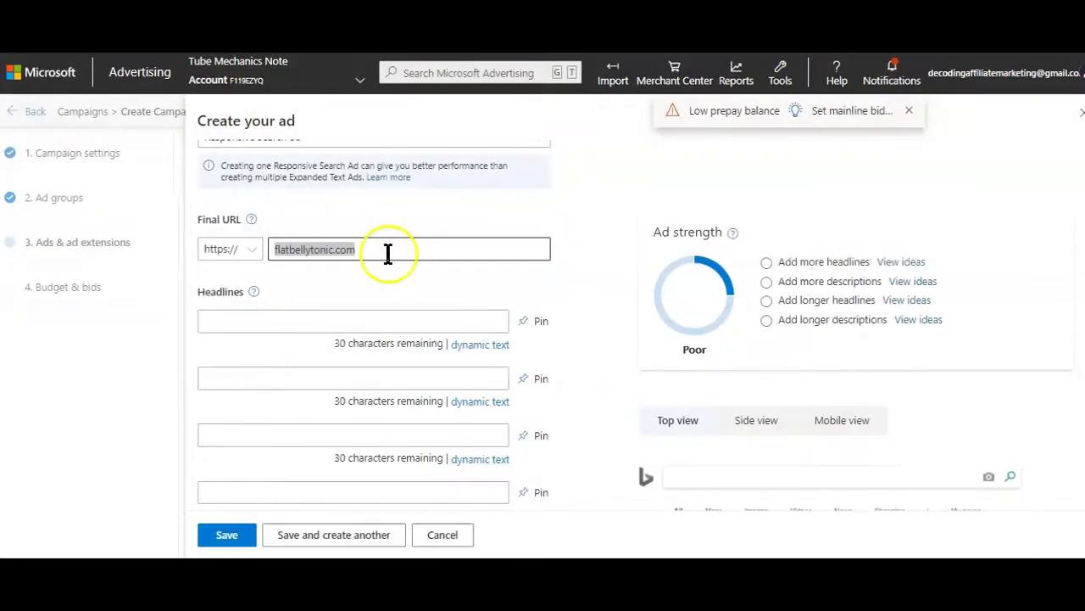
click(392, 304)
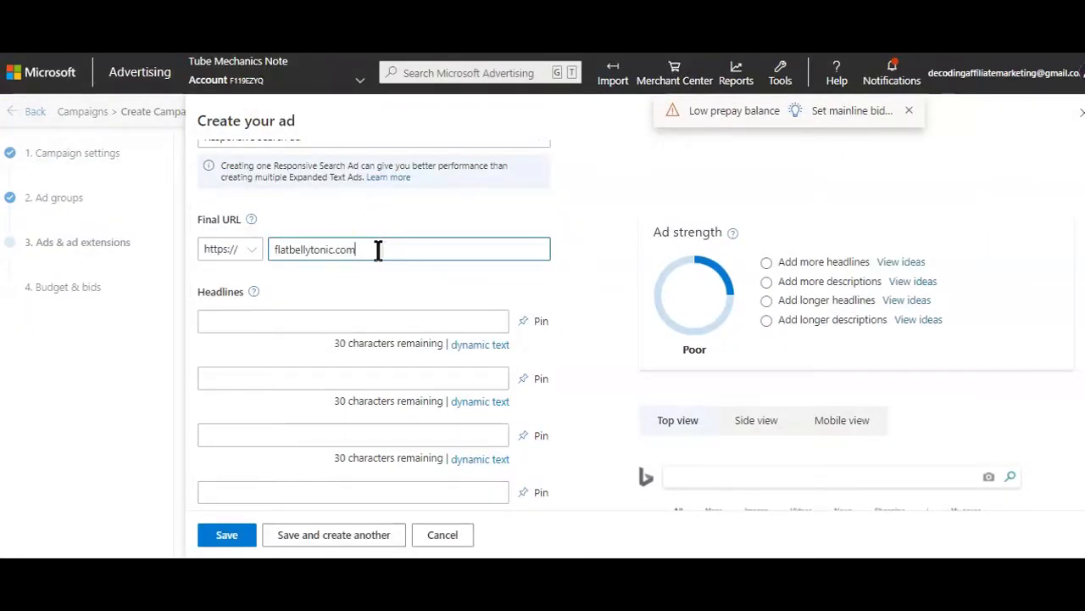
drag(268, 248, 354, 247)
Switch to the ClickBank HopLink Generator and open the generated encrypted HopLink to check its destination
key(alt+Tab)
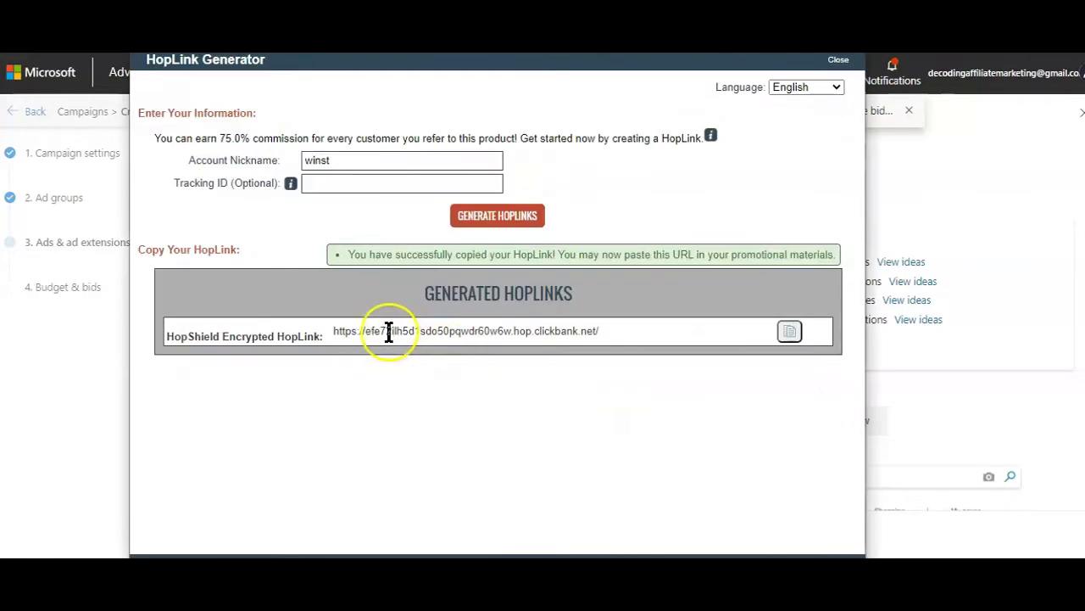
drag(335, 330, 587, 329)
right_click(545, 326)
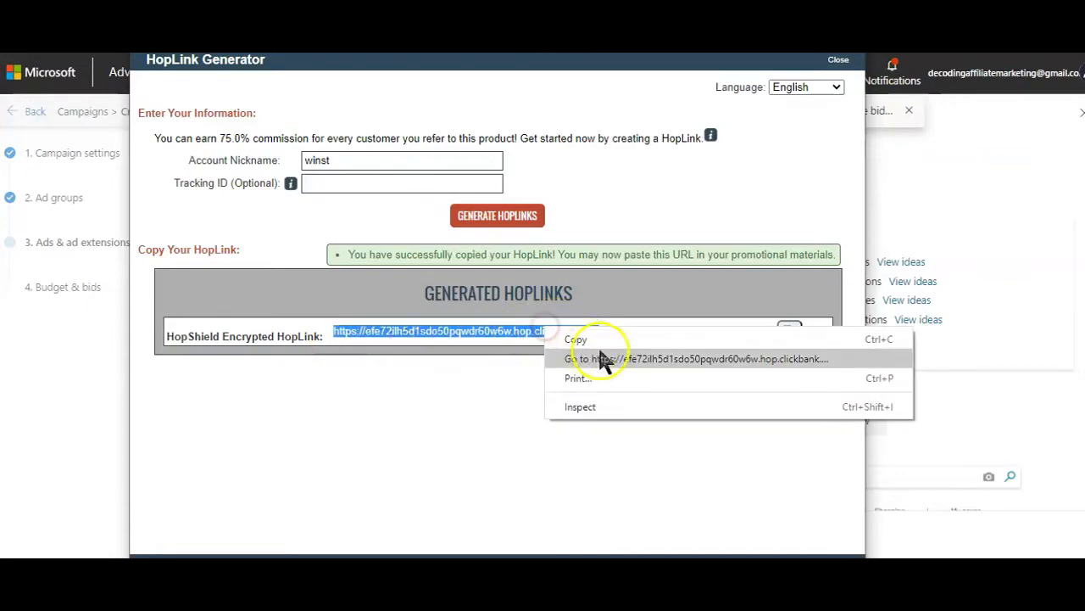
click(603, 358)
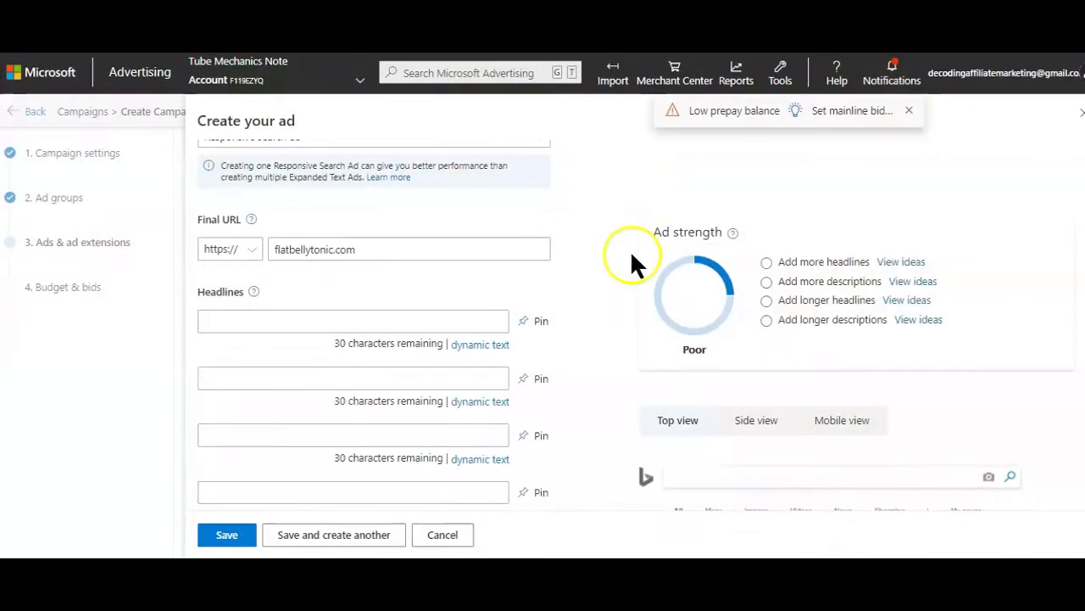
Fill the first three ad headlines with Okinawa Flat Belly Tonic, Get 80% Off and Official Winter Sale
scroll(630, 250, down, 2)
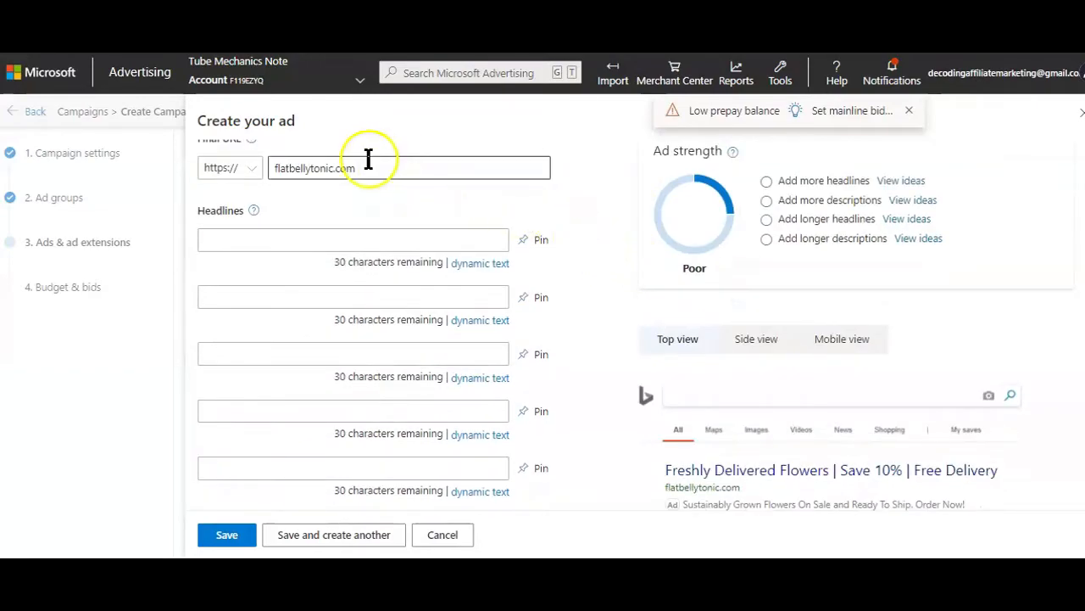
click(349, 230)
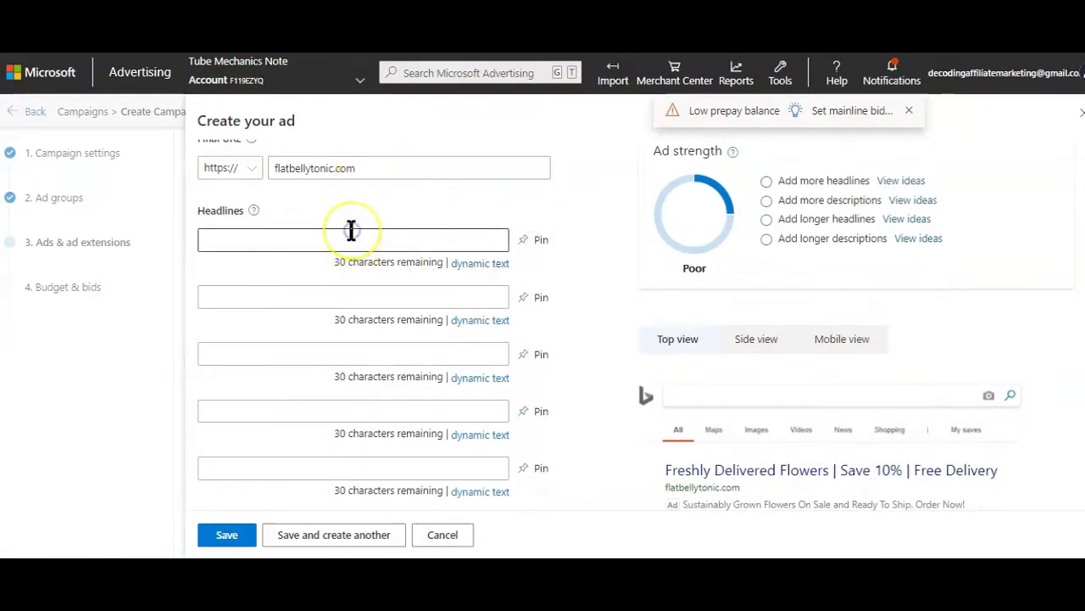
click(267, 296)
click(259, 334)
click(250, 354)
click(239, 386)
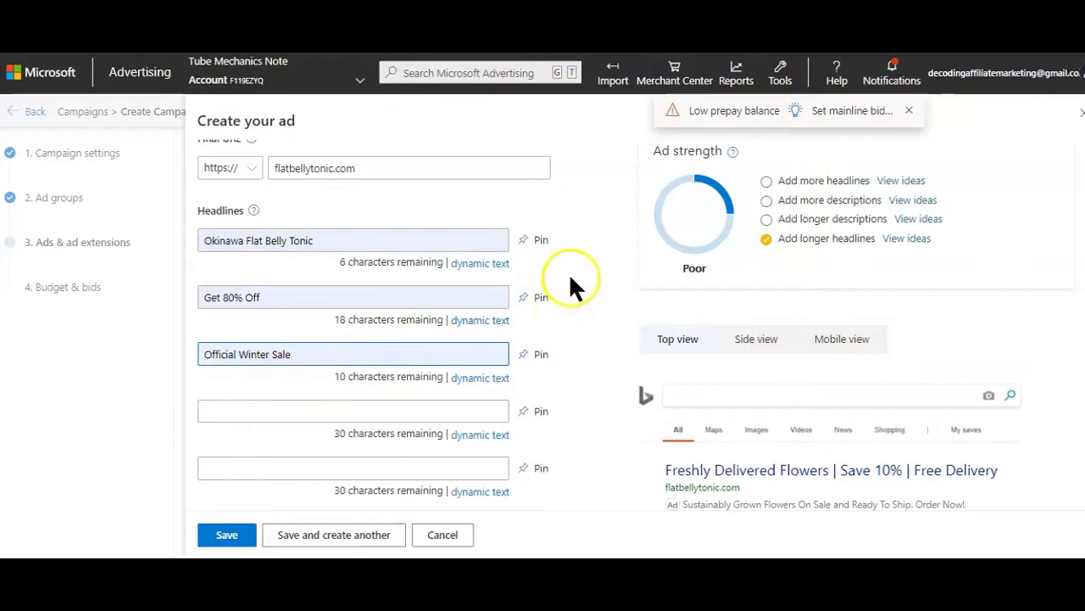
Enter Weird Japanese Breakfast “Tonic” Helps Burn Calories as the ad's first description
scroll(570, 272, down, 2)
scroll(570, 272, down, 2)
click(548, 247)
scroll(550, 254, down, 2)
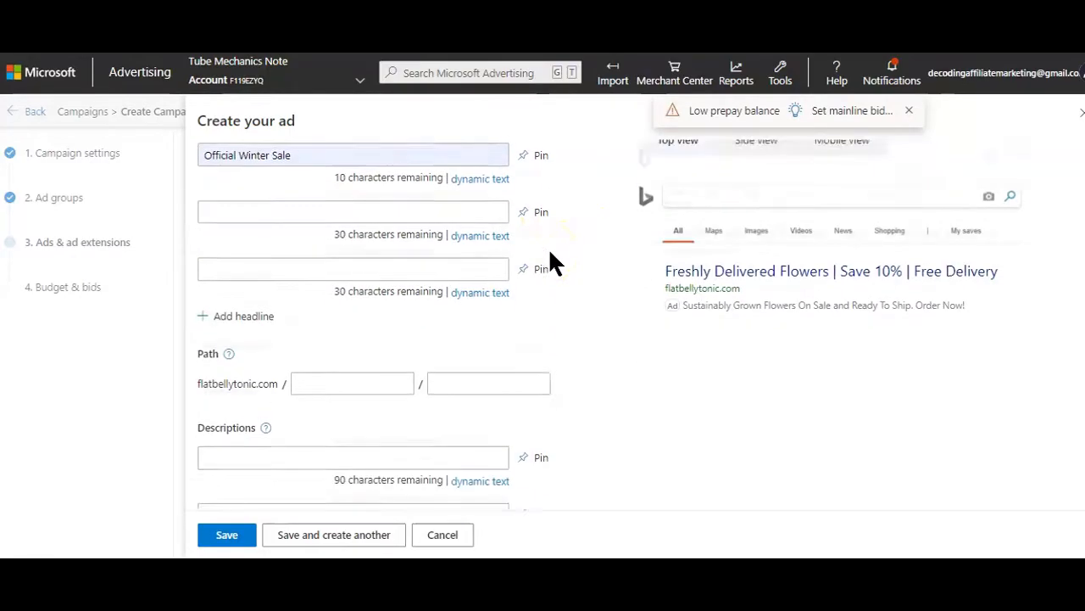
click(409, 412)
click(411, 449)
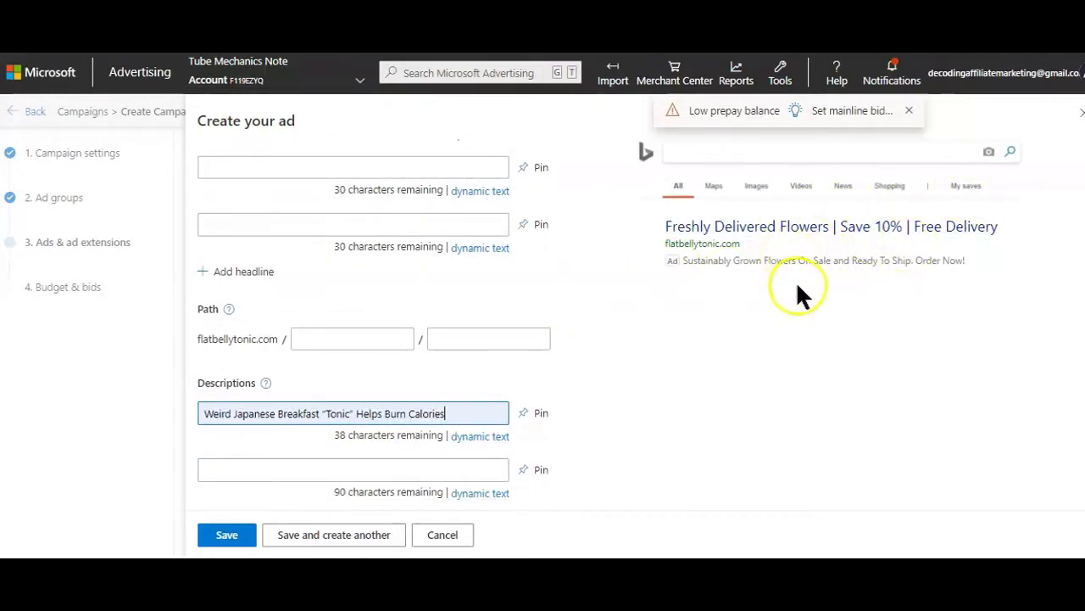
Expand the ad URL options and paste the encrypted HopLink copied from the ClickBank HopLink Generator as the tracking template
scroll(644, 333, down, 2)
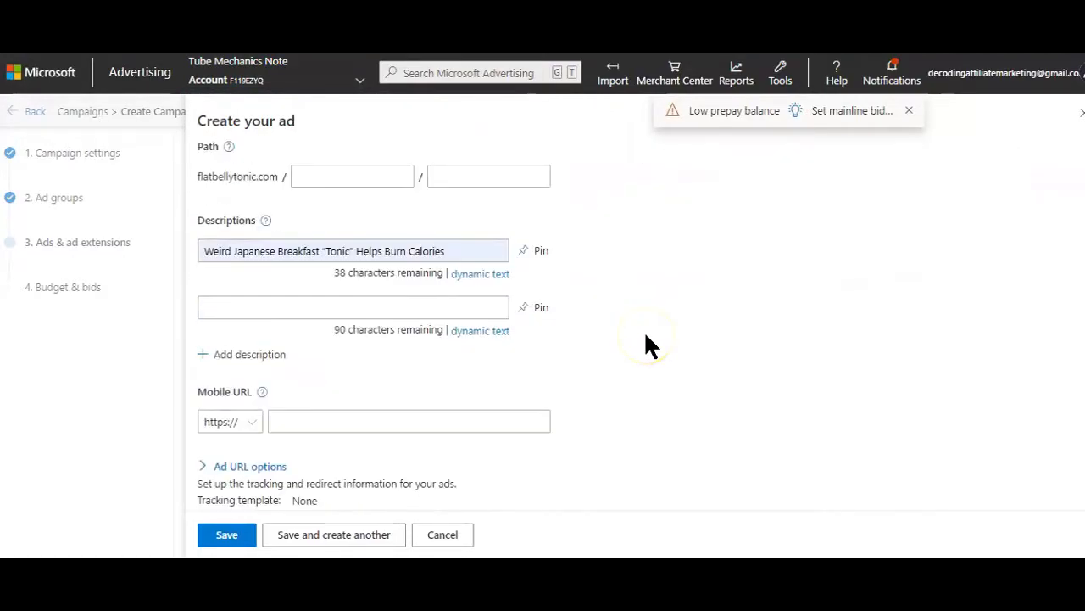
scroll(644, 335, down, 1)
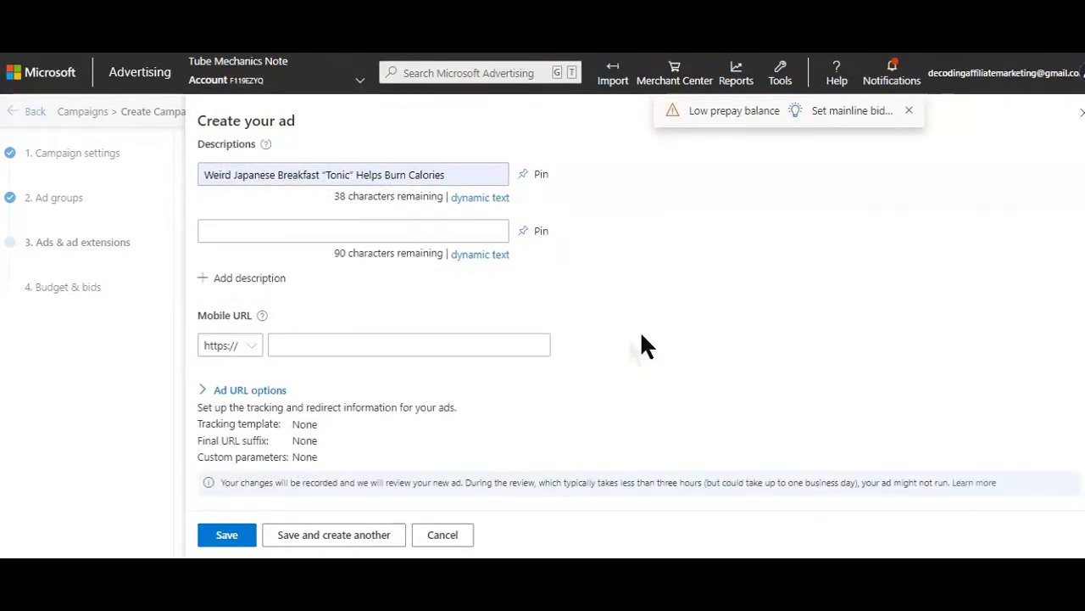
click(247, 393)
scroll(552, 302, down, 2)
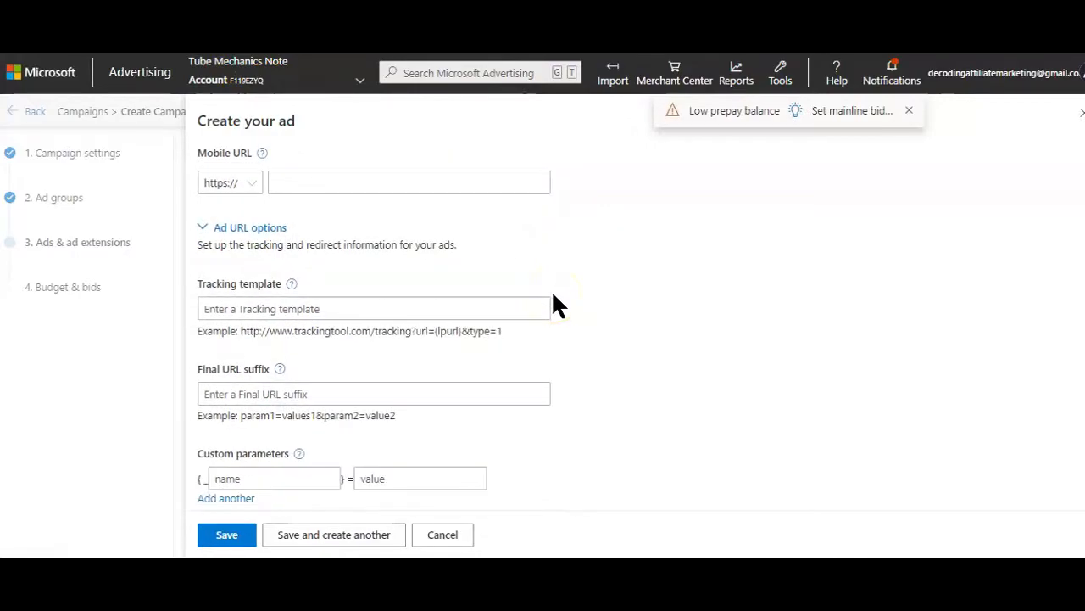
click(395, 307)
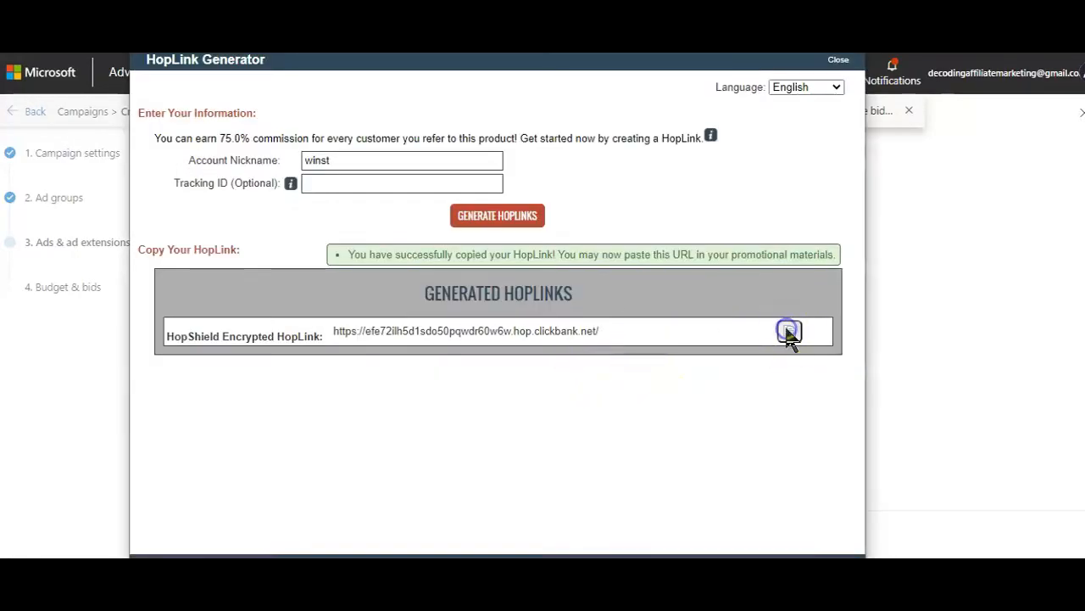
click(789, 332)
click(77, 385)
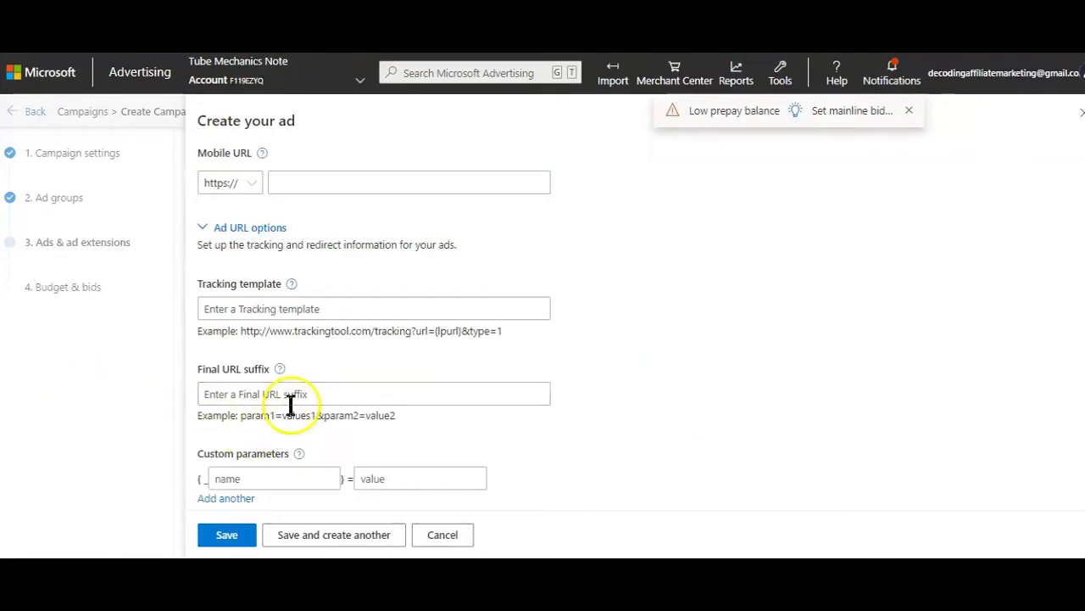
click(315, 310)
key(ctrl+v)
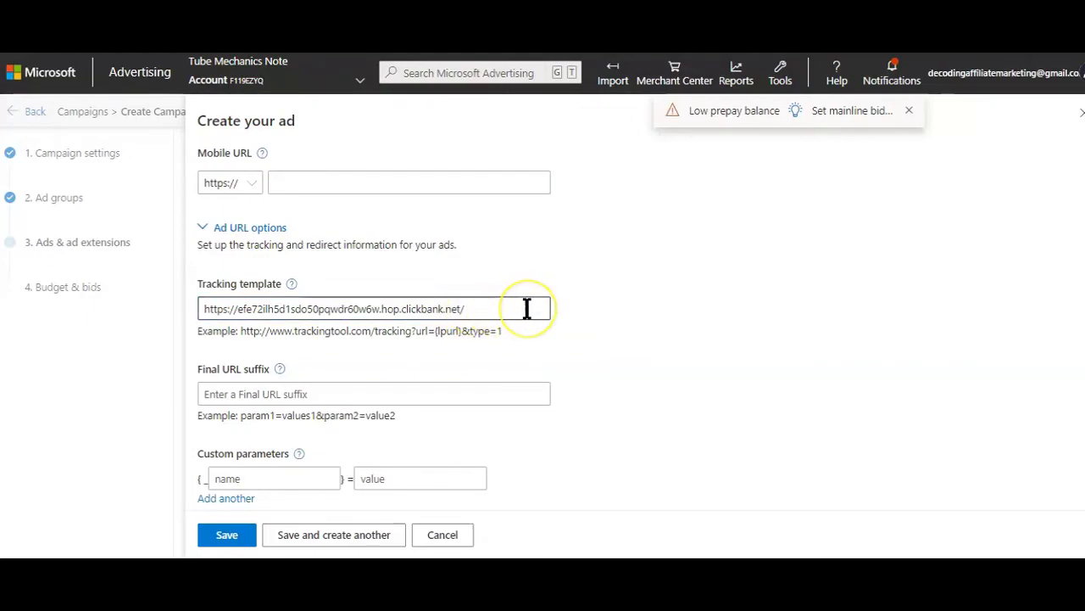
Test the tracking template and inspect the landing page and tracking URL statuses in the test details
scroll(632, 296, down, 1)
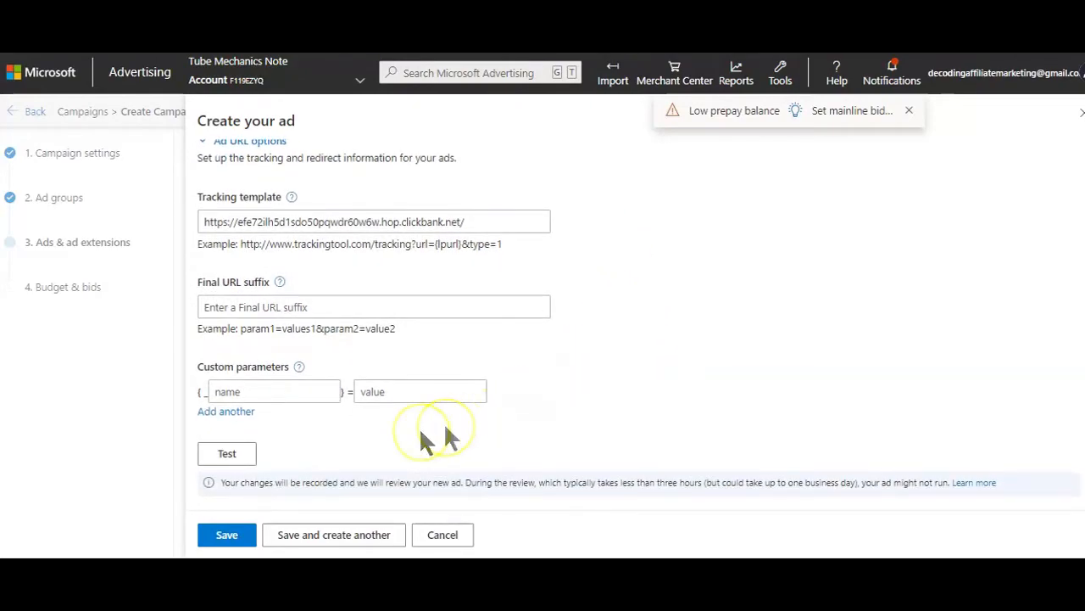
click(252, 454)
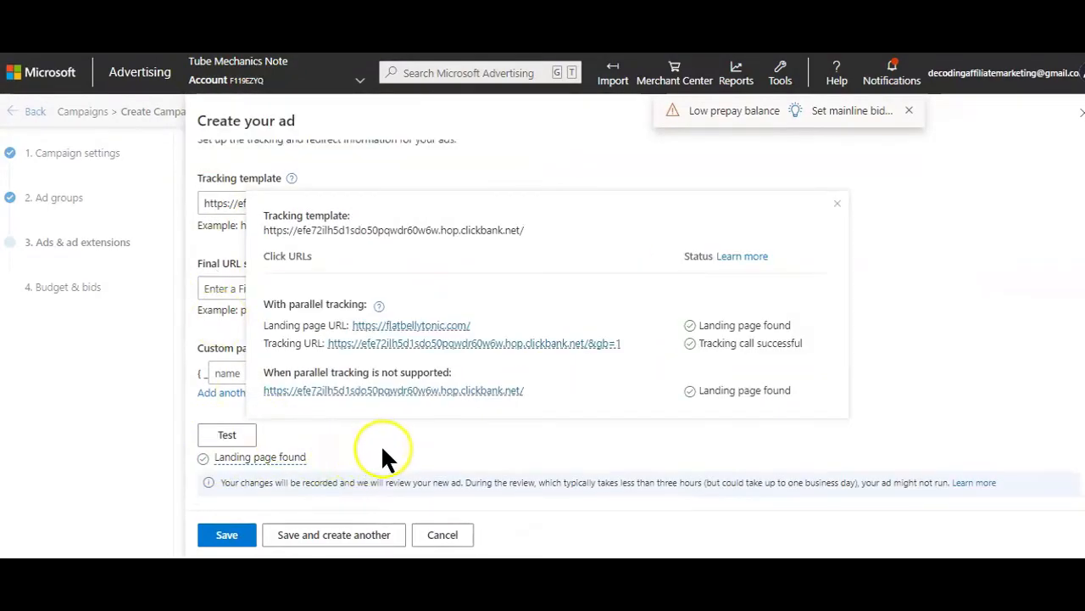
click(154, 475)
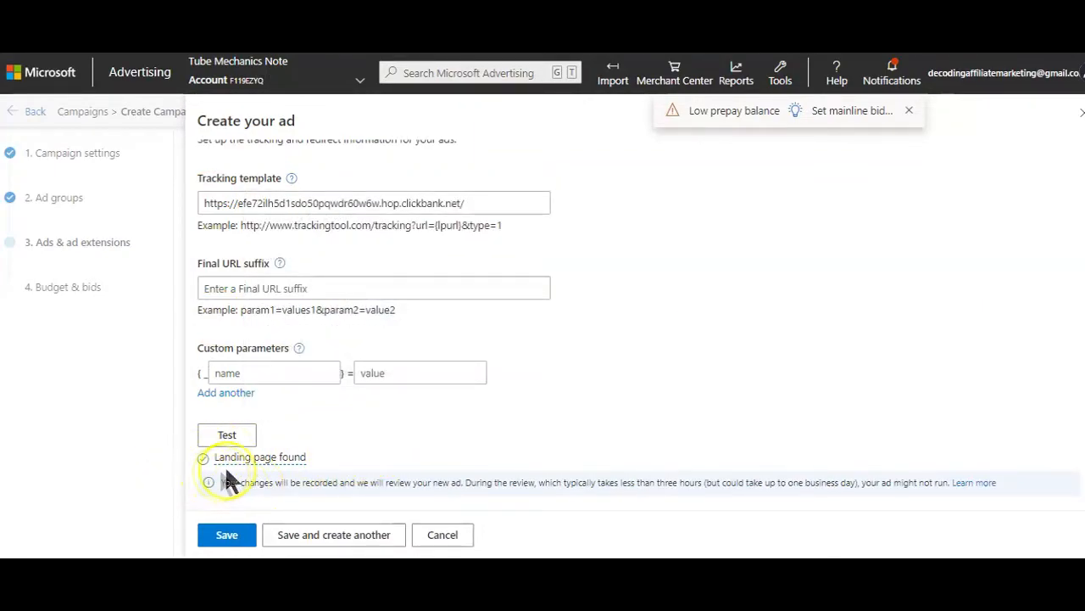
click(255, 462)
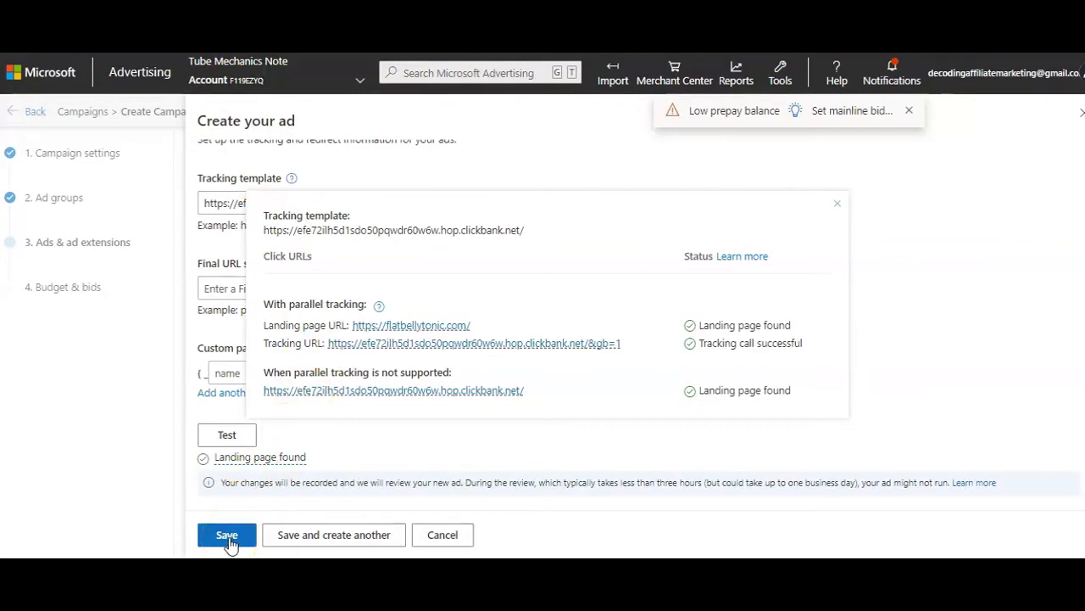
click(151, 438)
Look through the account's ad groups list and open the overview of all campaigns
scroll(308, 390, up, 7)
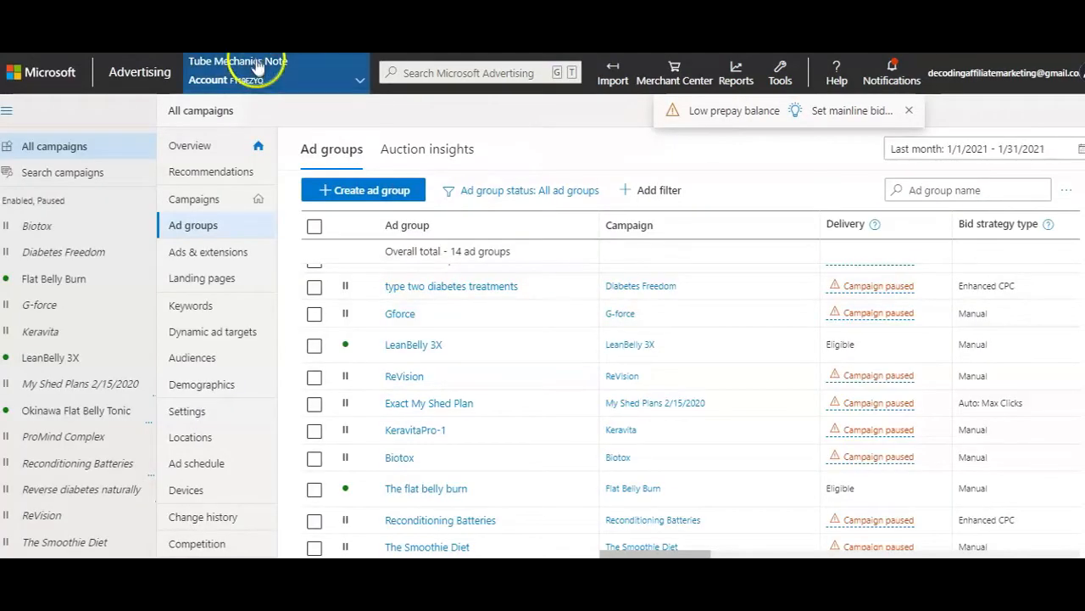
click(434, 309)
scroll(434, 309, down, 5)
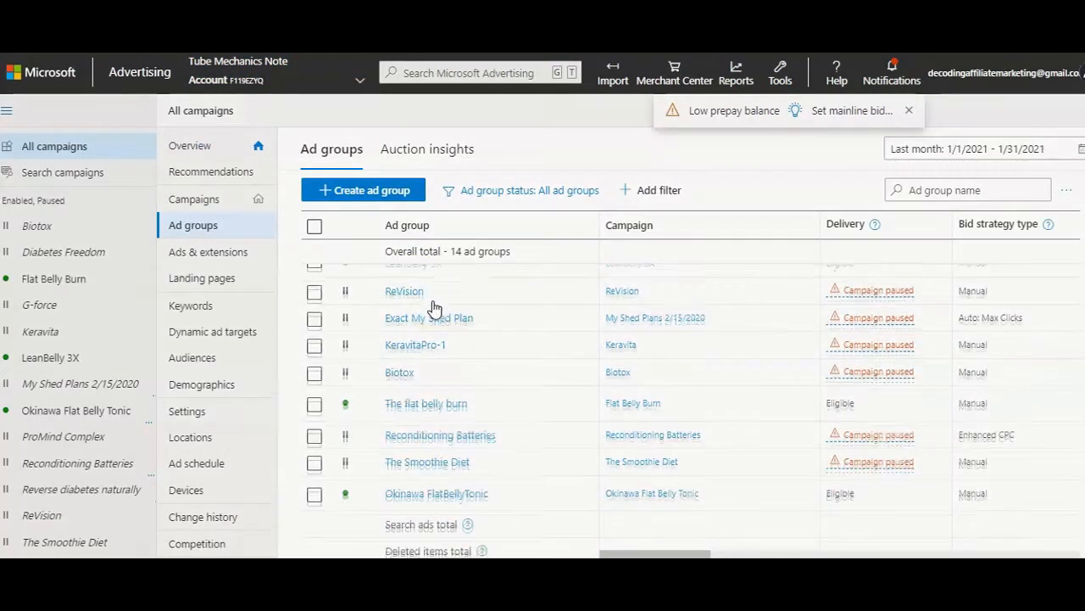
scroll(434, 309, up, 3)
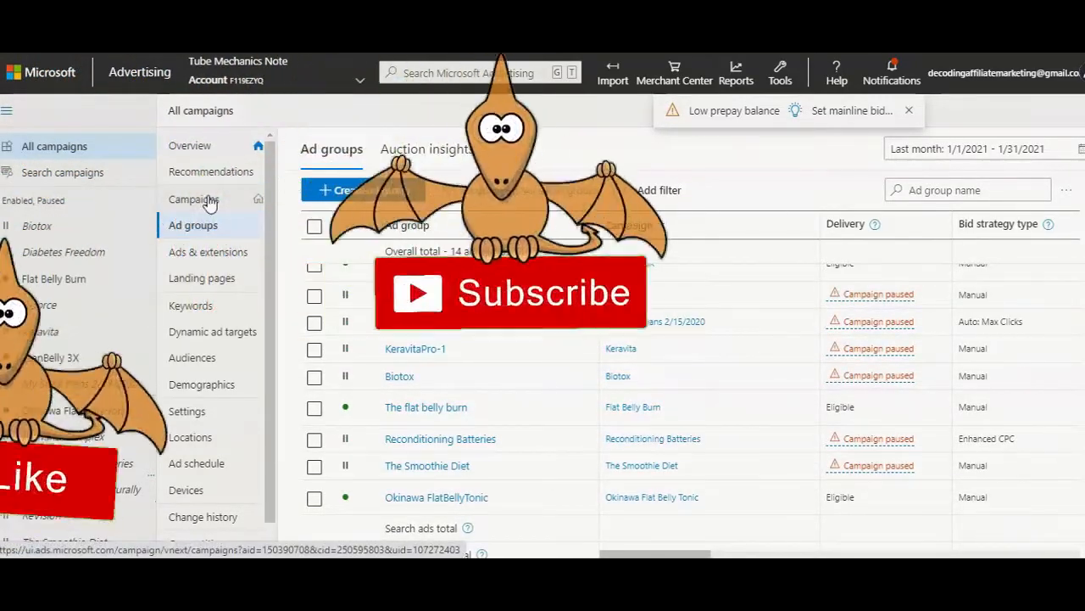
click(209, 201)
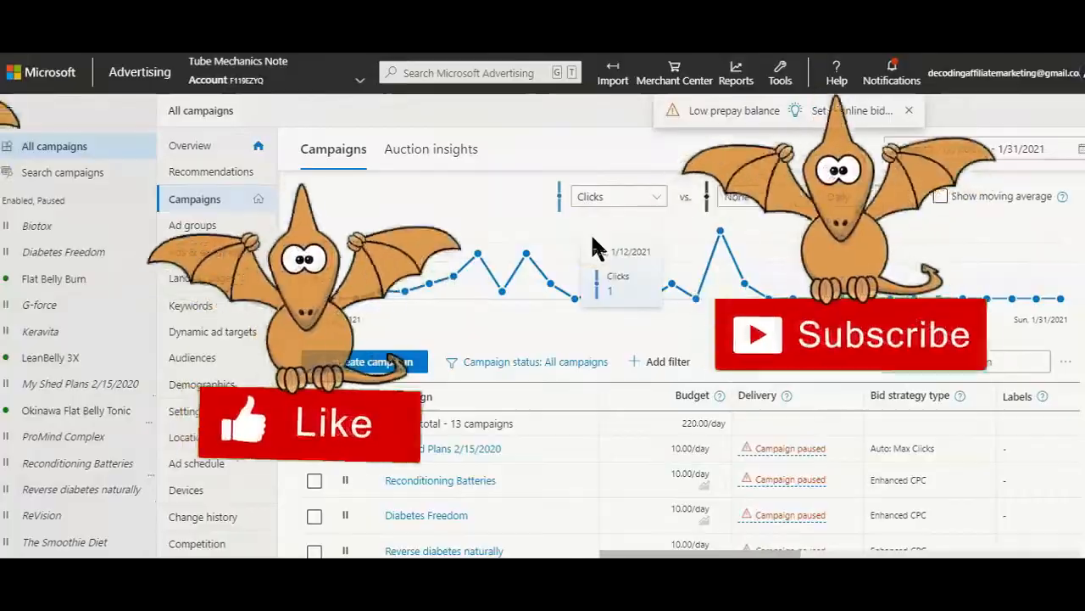